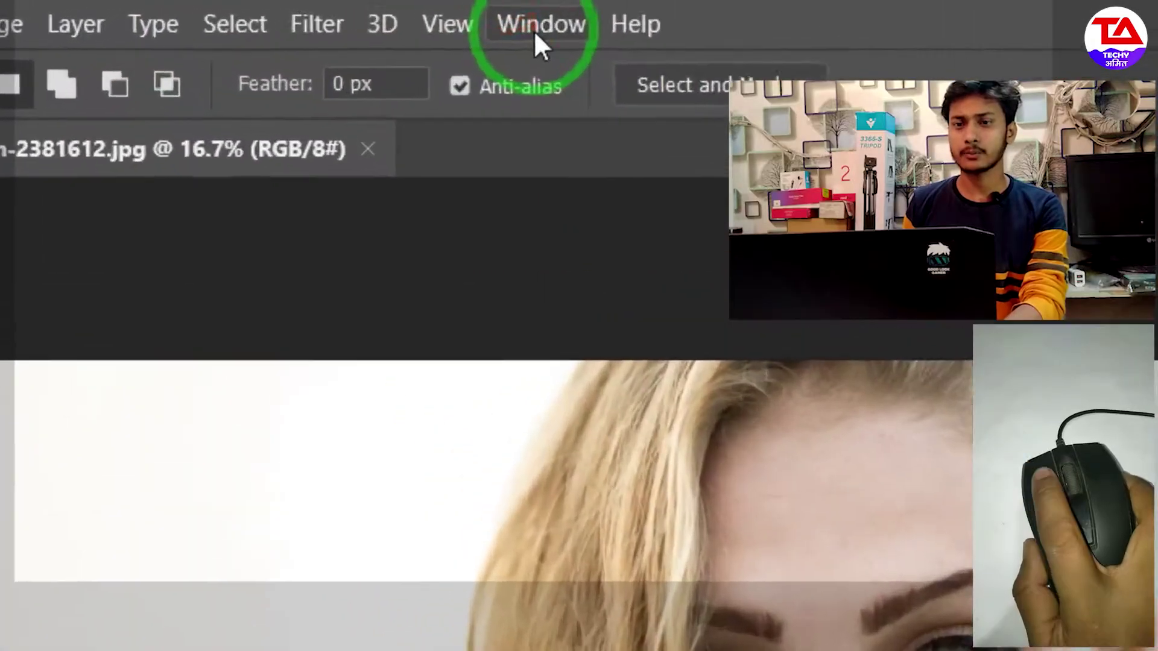
left_click(287, 9)
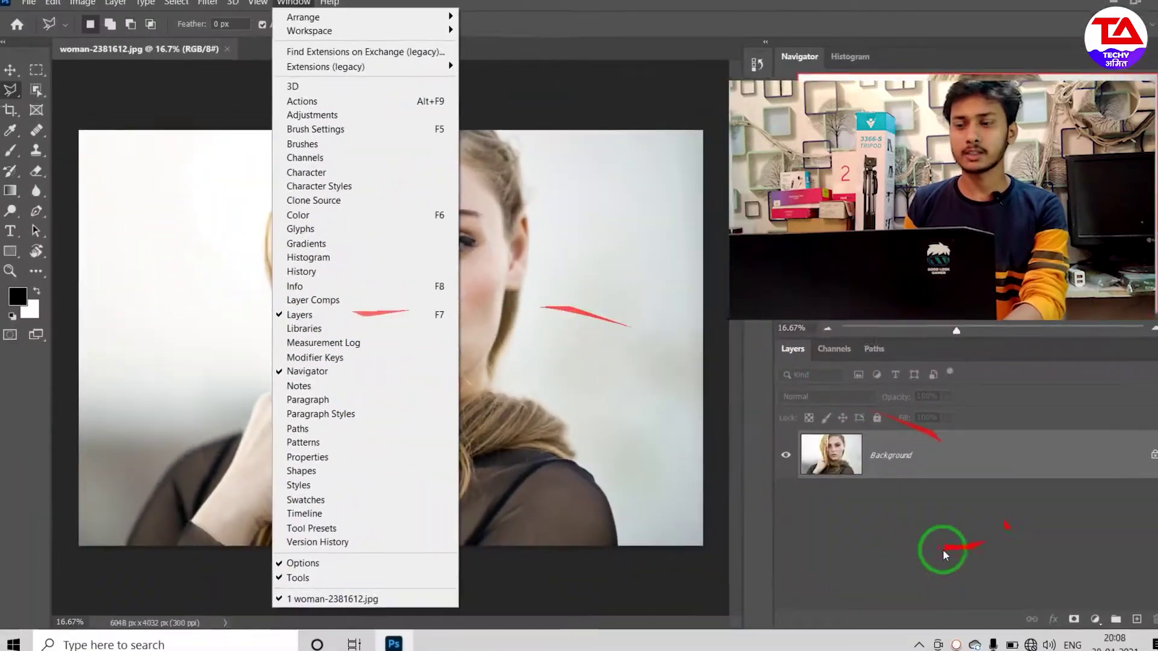
left_click(921, 535)
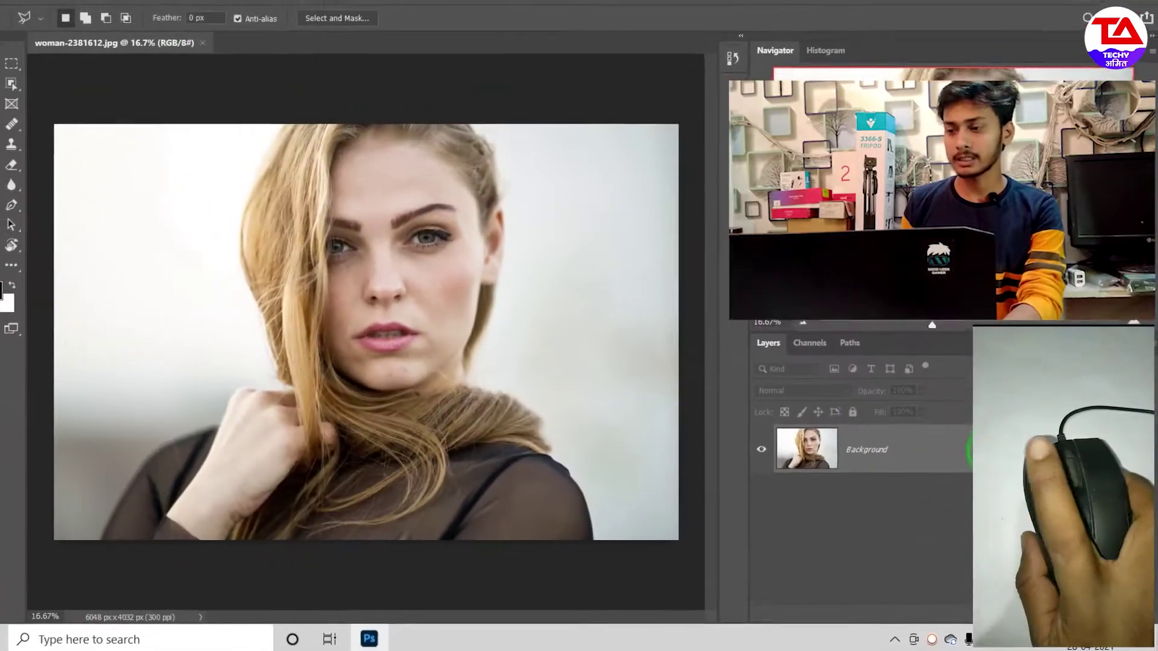
- Convert the Background into an editable layer named "back"
double_click(700, 332)
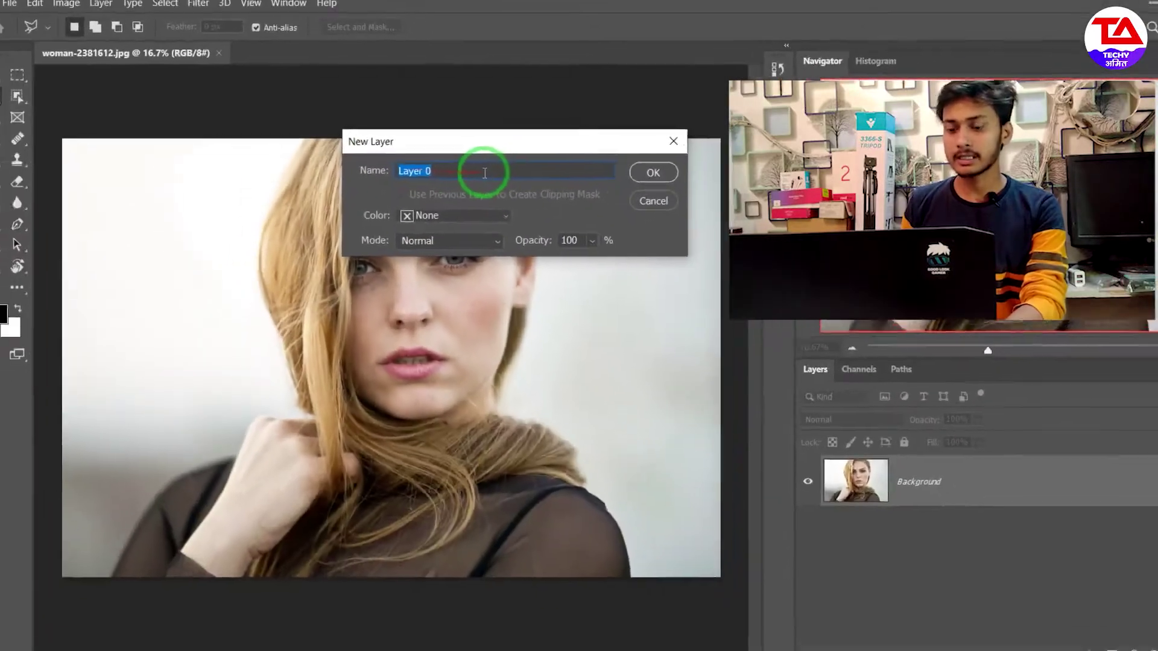
type("back")
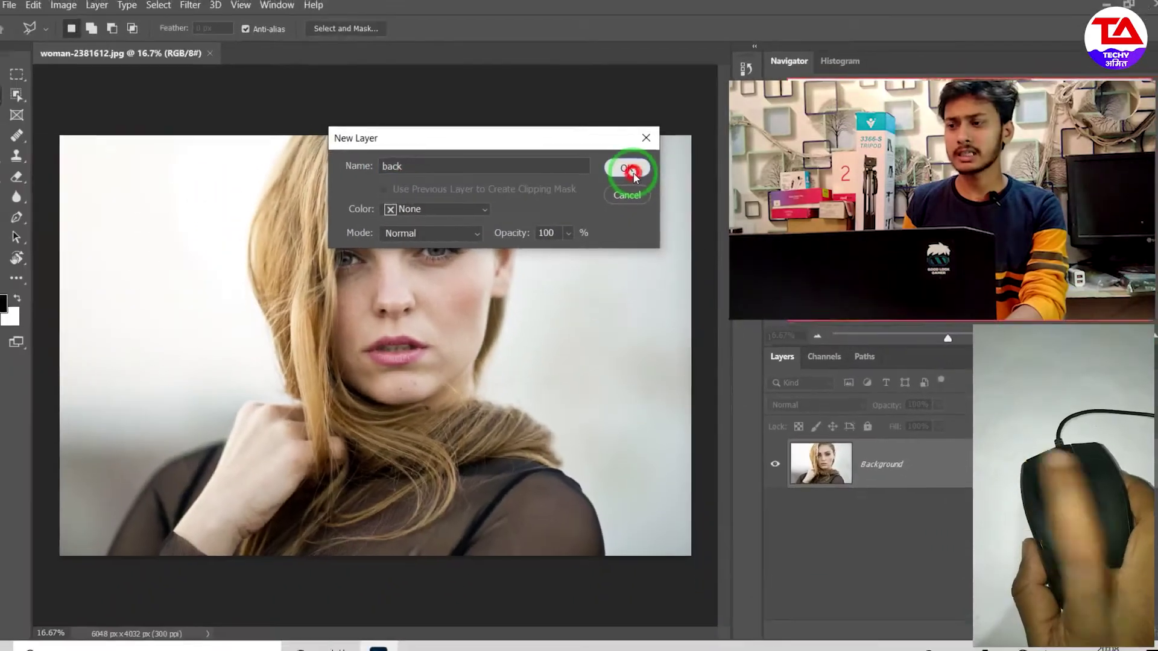
left_click(626, 167)
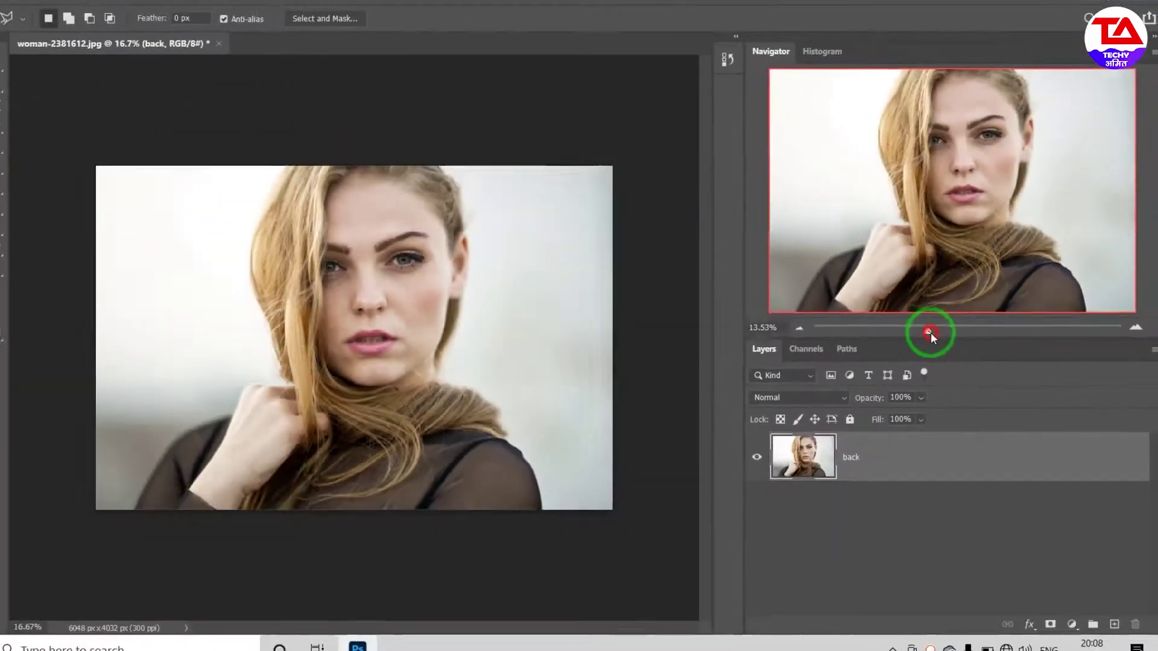
- Outline the mouth and the surrounding skin down to the chin with a closed Polygonal Lasso selection
left_click_drag(934, 329, 958, 334)
right_click(10, 94)
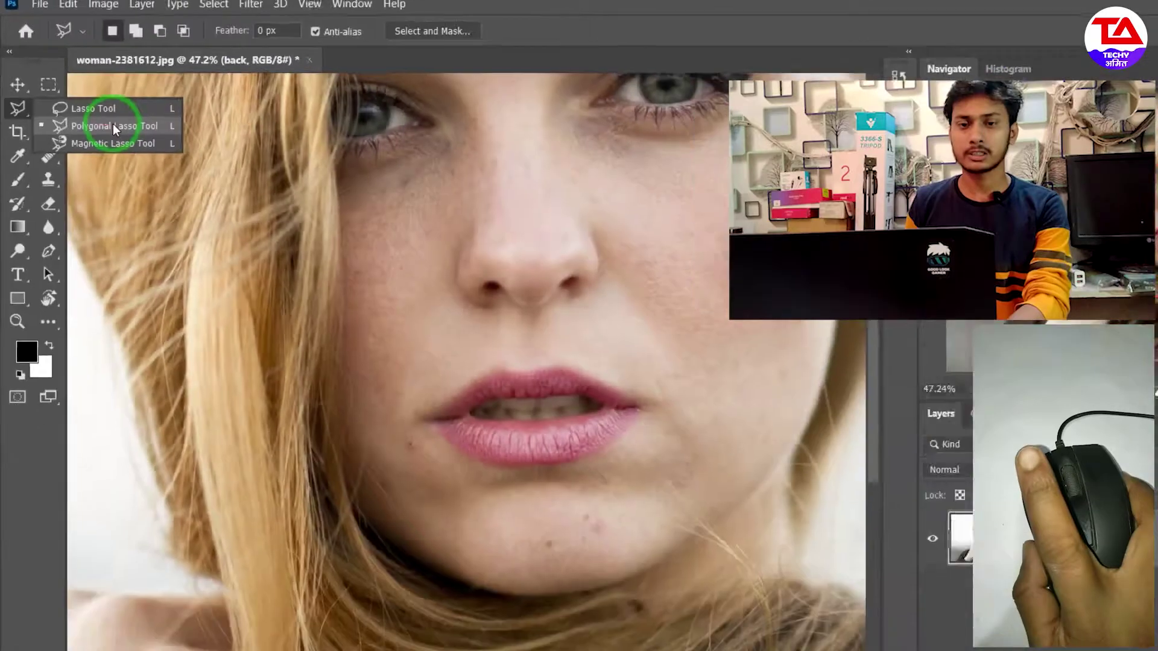
left_click(362, 330)
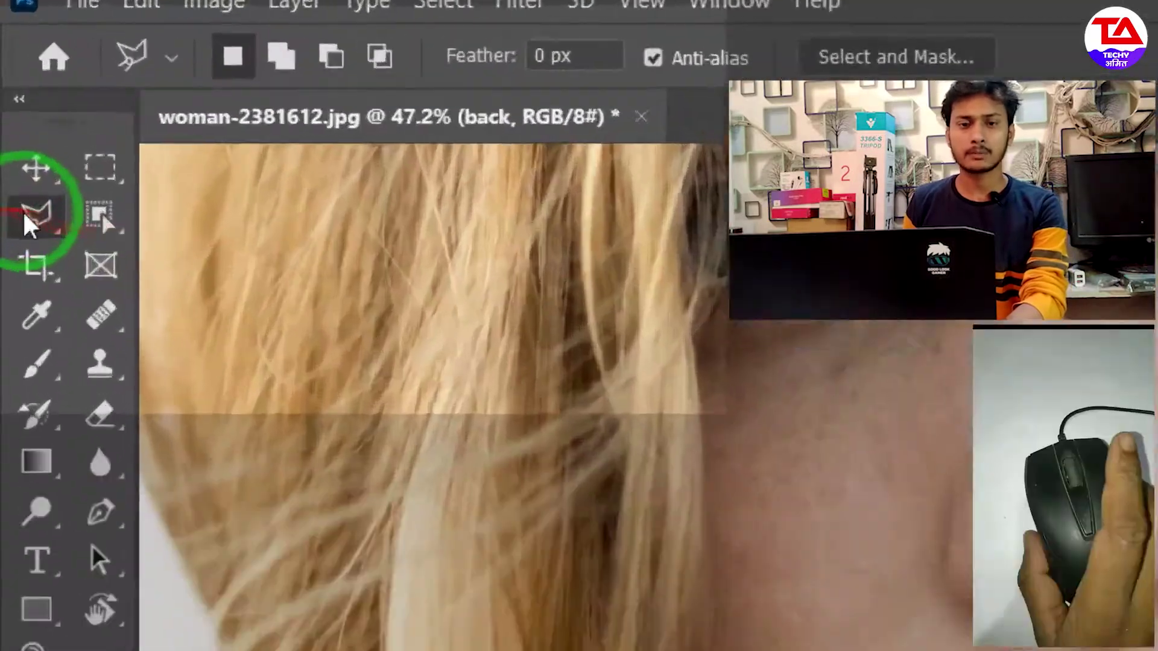
right_click(13, 96)
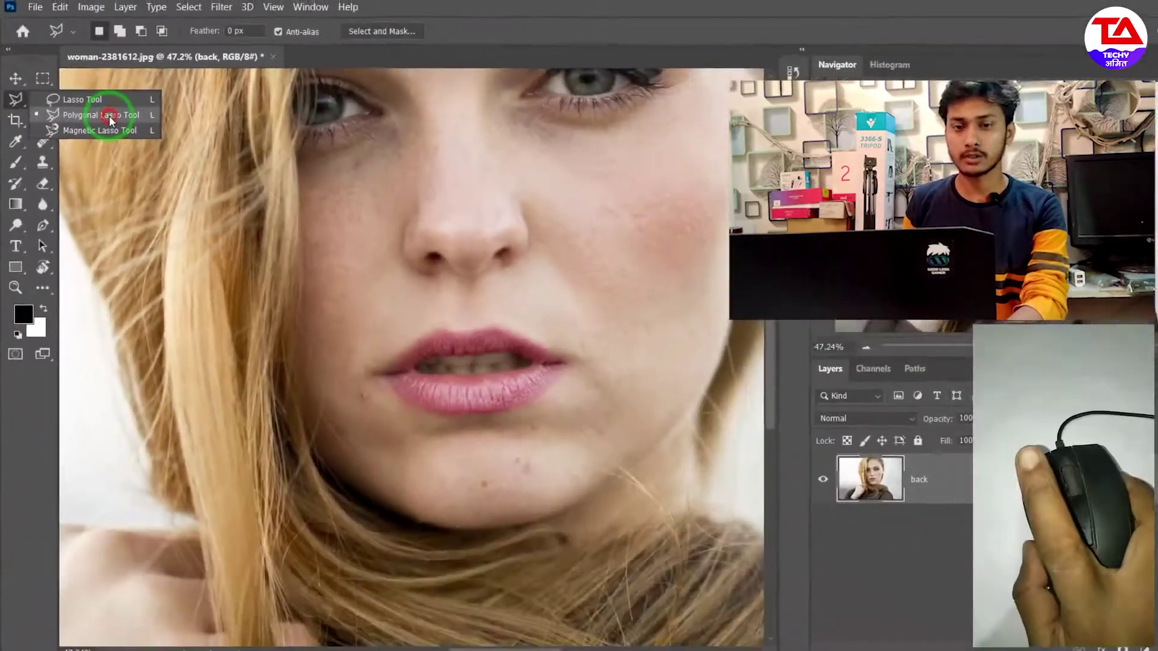
left_click(316, 279)
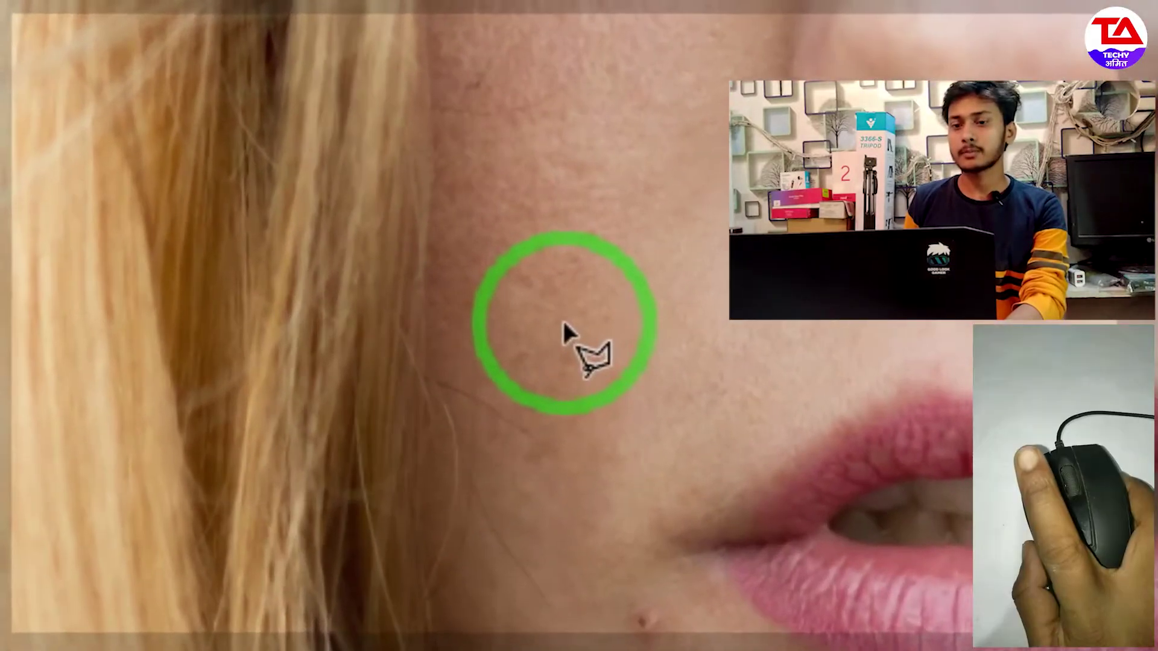
left_click(403, 266)
left_click(543, 261)
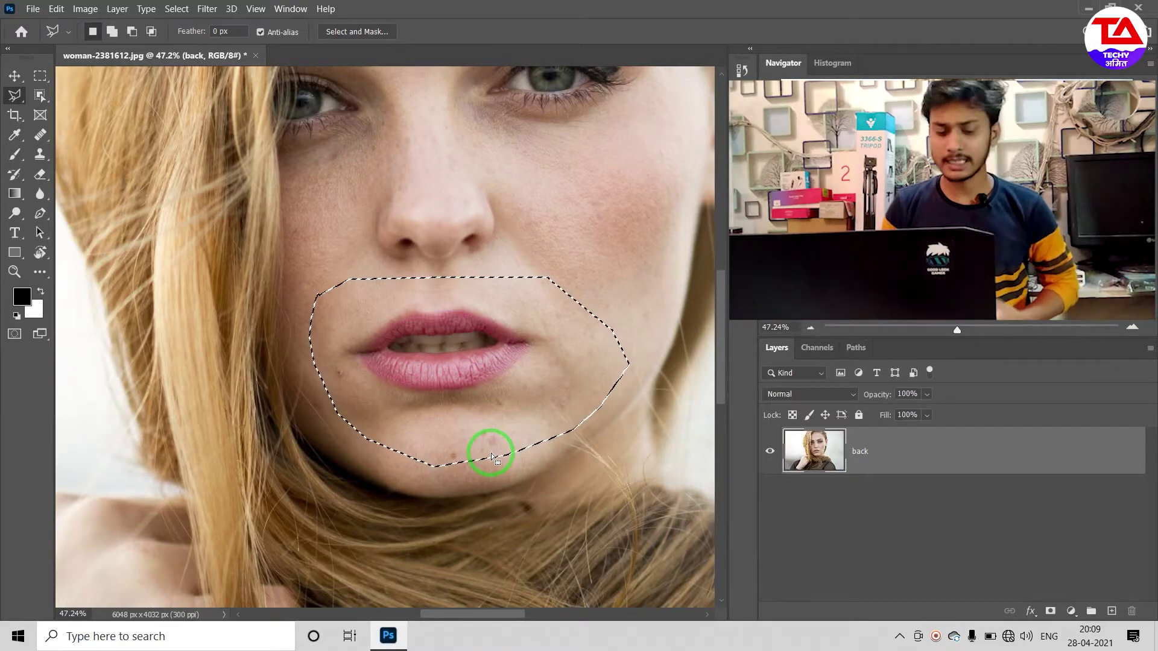
- Copy the selected mouth area to a new layer and hide the "back" layer
key("ctrl")
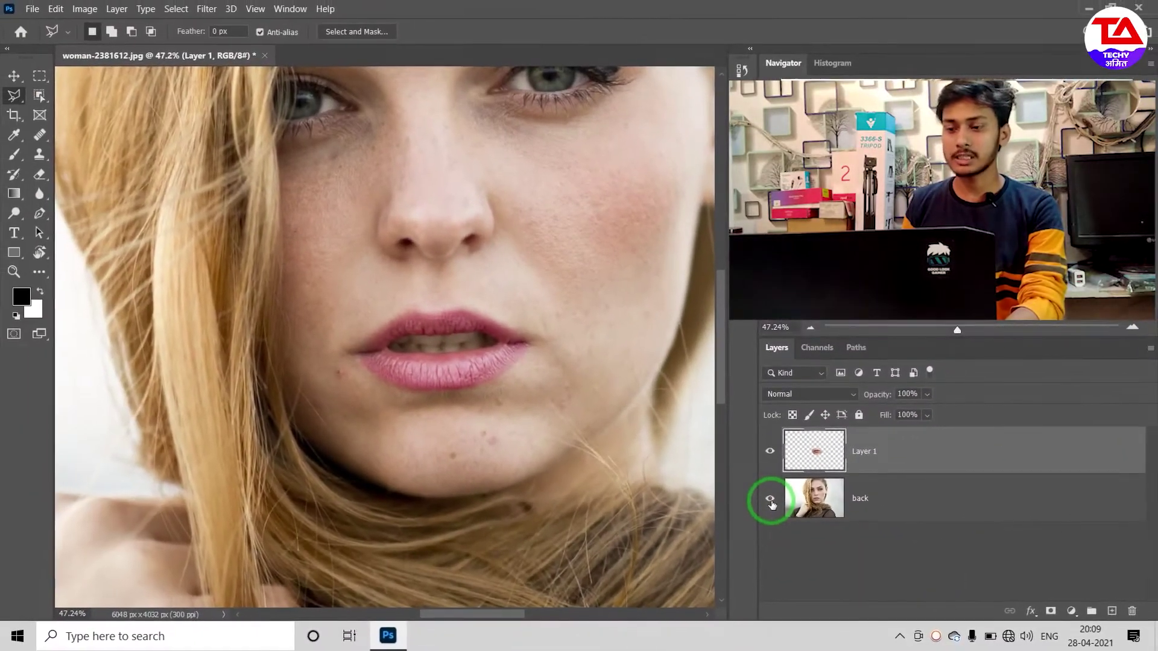
left_click(770, 500)
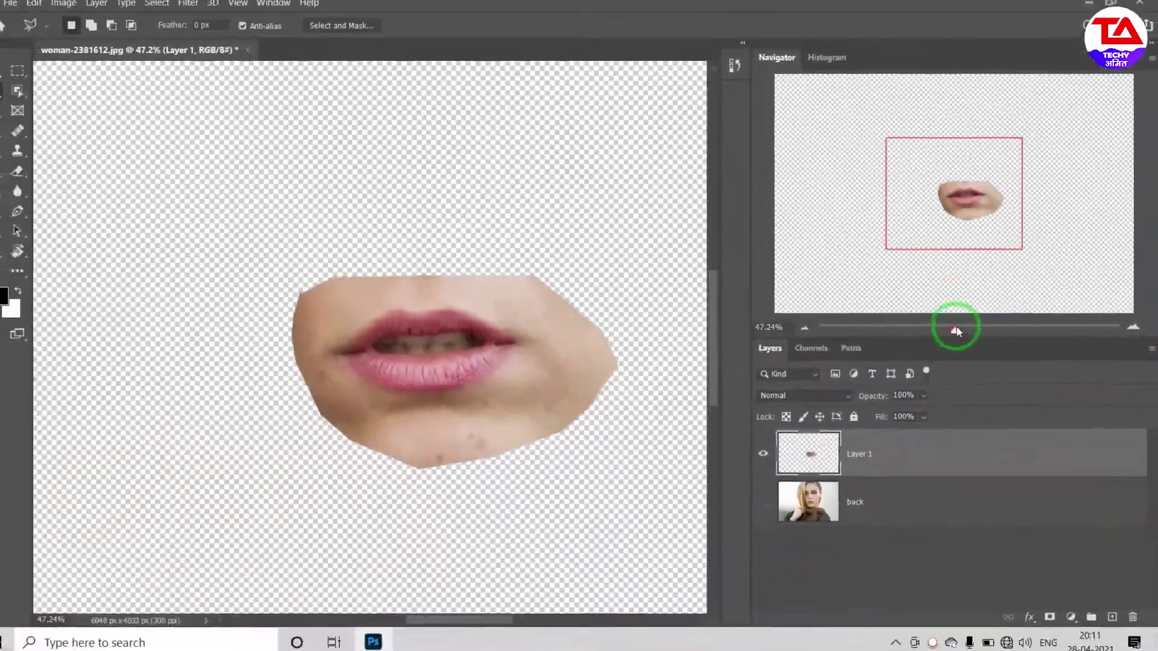
- Trace the opening between the lips with the Polygonal Lasso and delete the teeth area from the mouth layer
left_click_drag(956, 327, 972, 329)
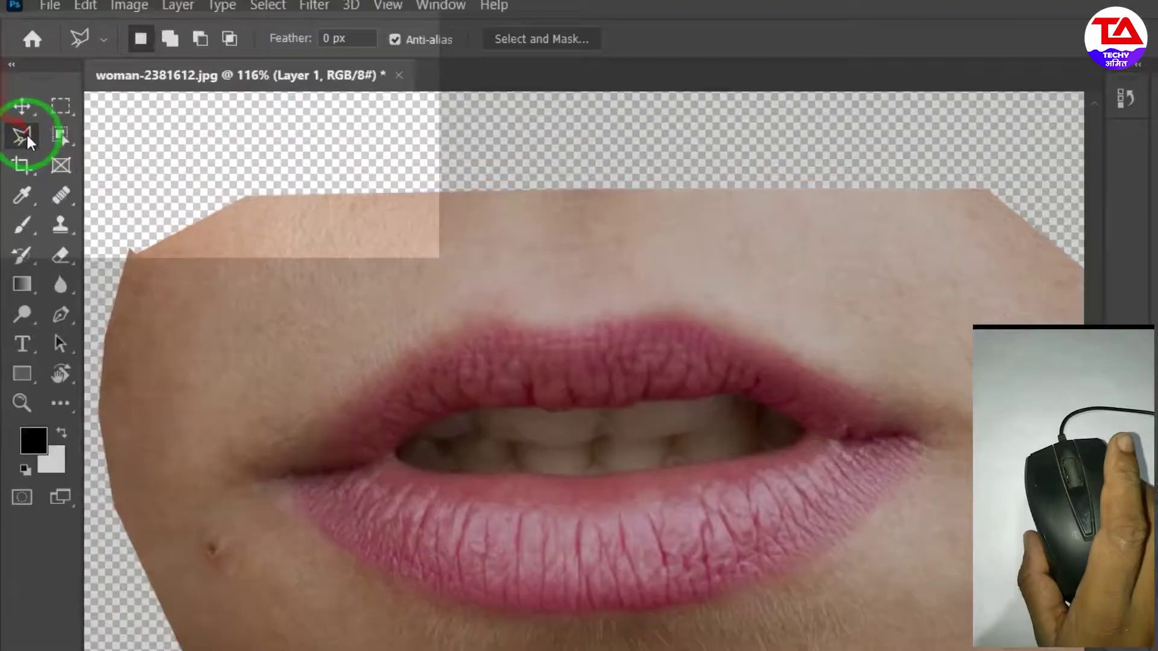
right_click(15, 95)
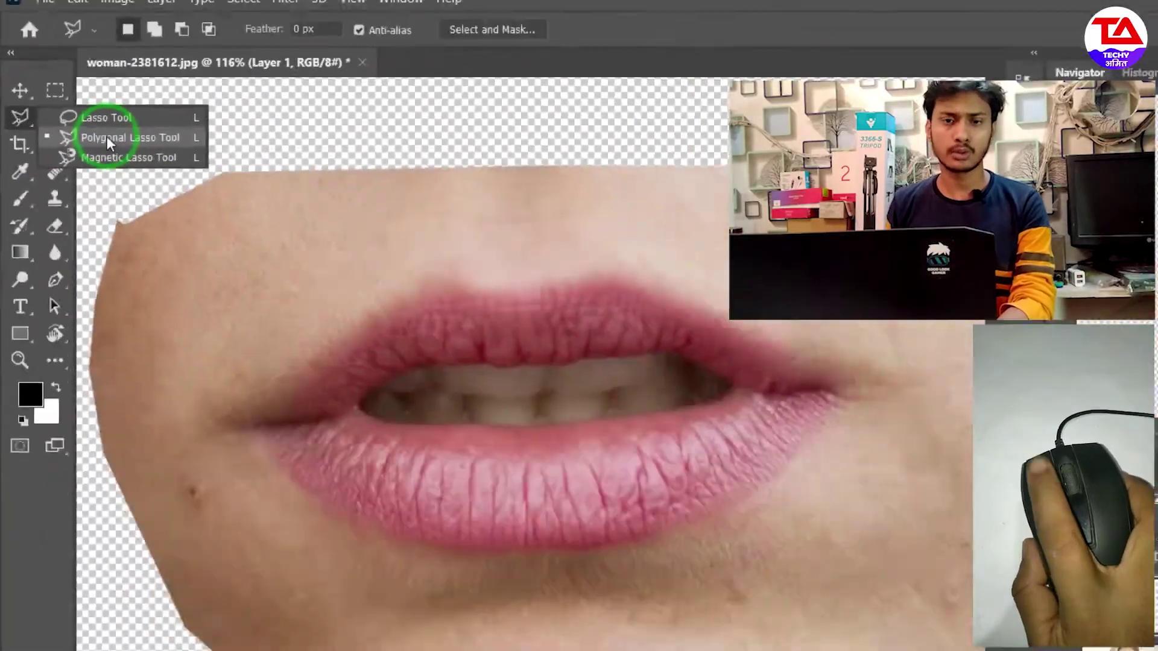
left_click(311, 355)
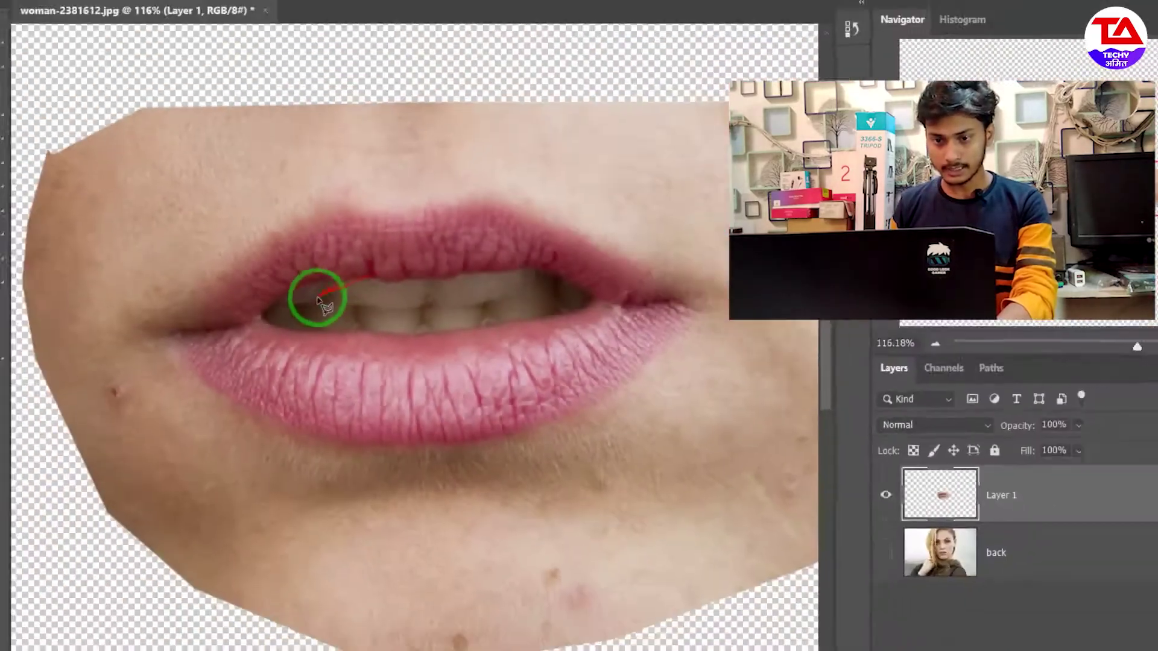
left_click(288, 308)
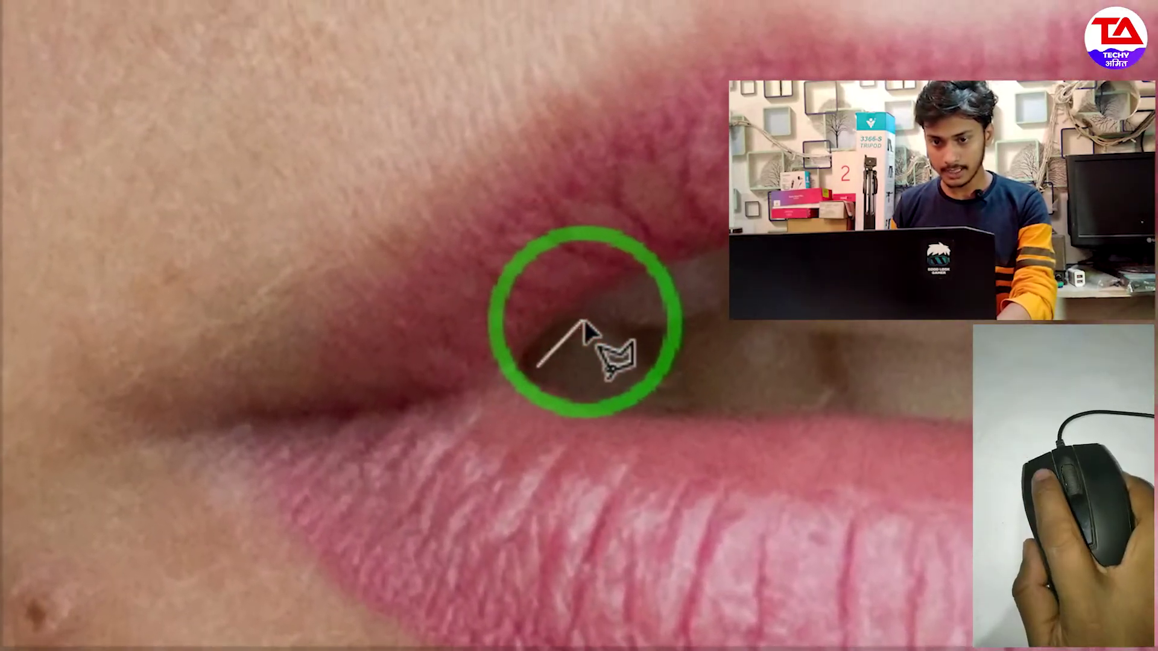
left_click(585, 321)
left_click(630, 285)
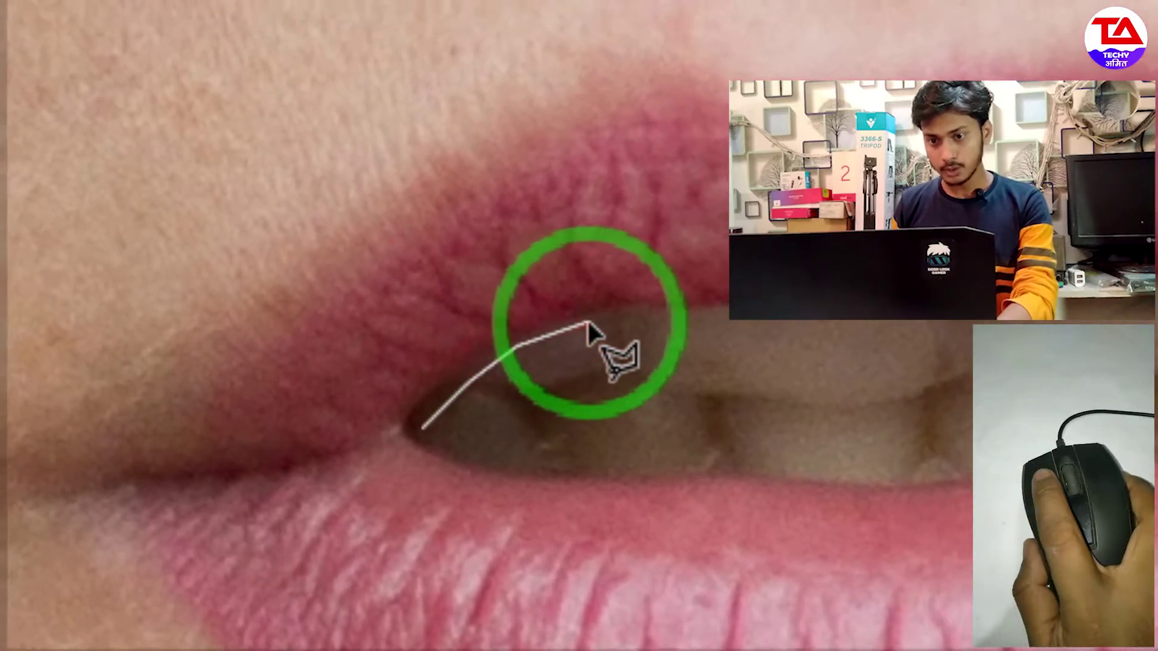
left_click(589, 322)
left_click(677, 318)
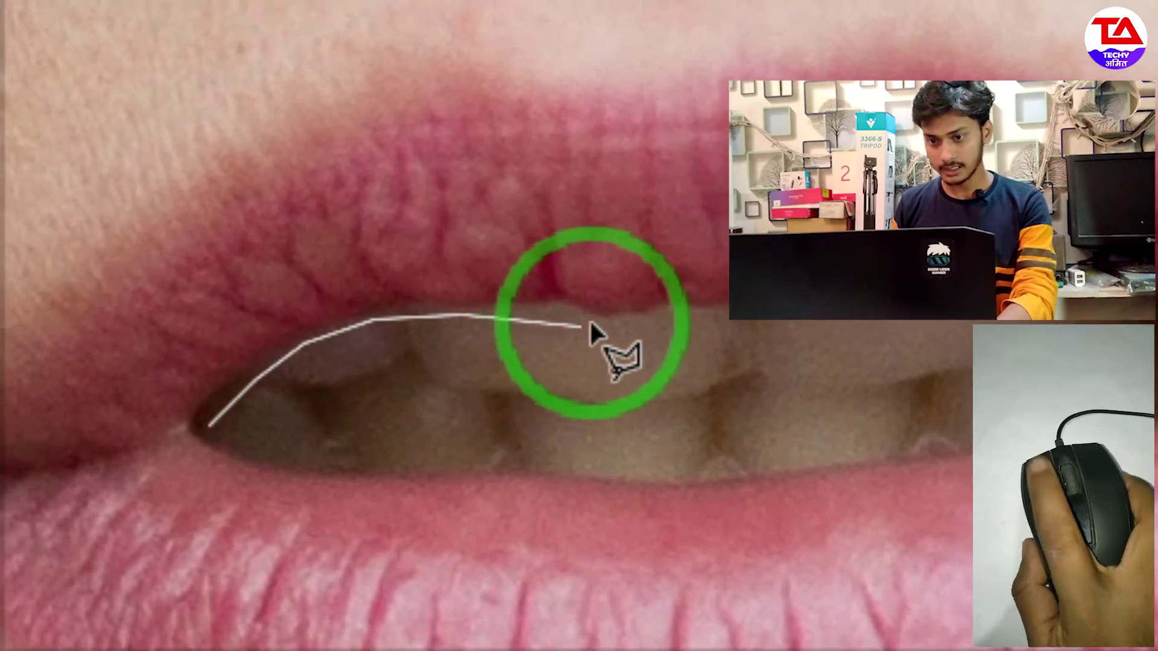
left_click(594, 321)
left_click(660, 320)
left_click(734, 320)
left_click(589, 324)
left_click(590, 324)
left_click(589, 324)
left_click(586, 328)
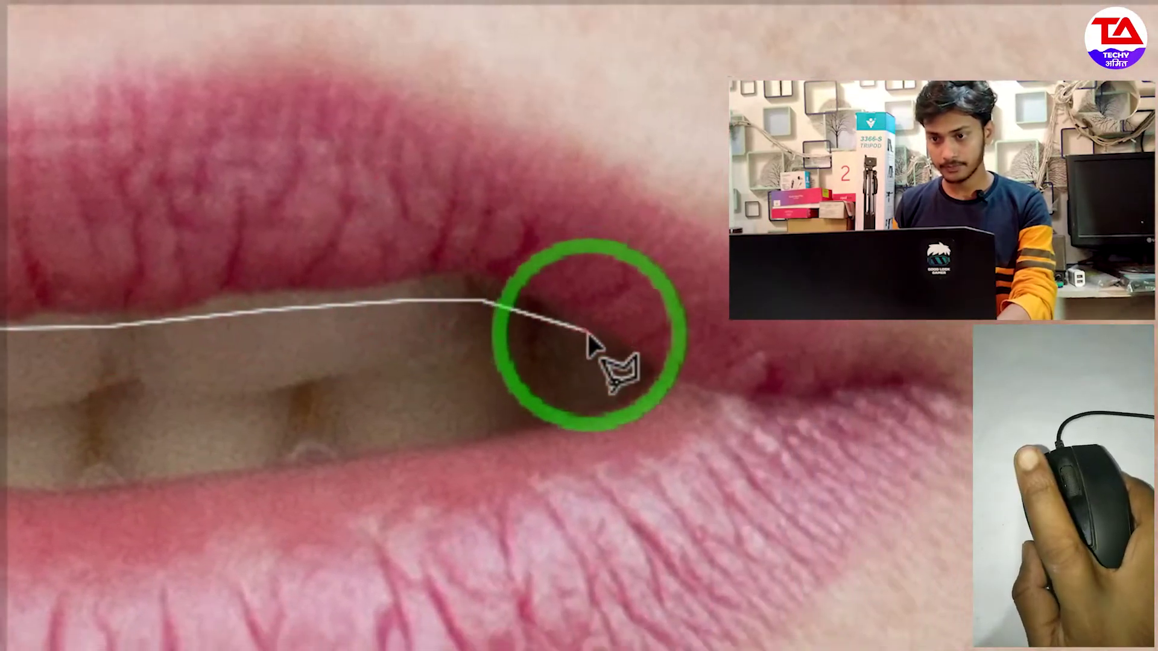
left_click(642, 367)
left_click(289, 467)
left_click(749, 333)
left_click(577, 324)
left_click(630, 355)
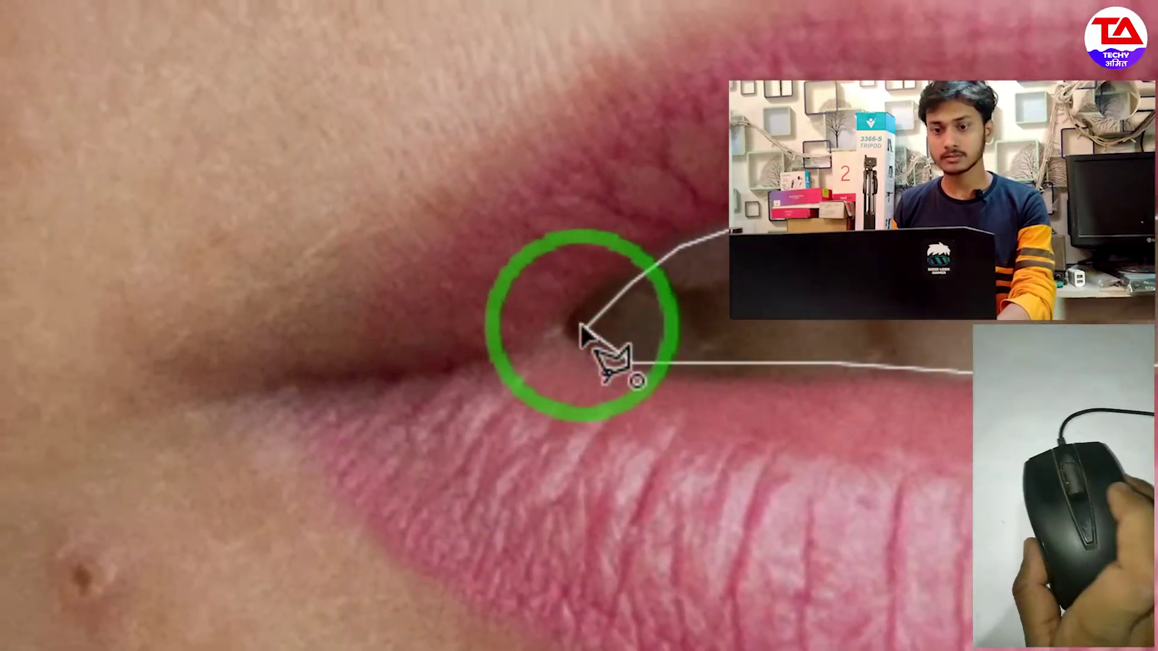
left_click(577, 316)
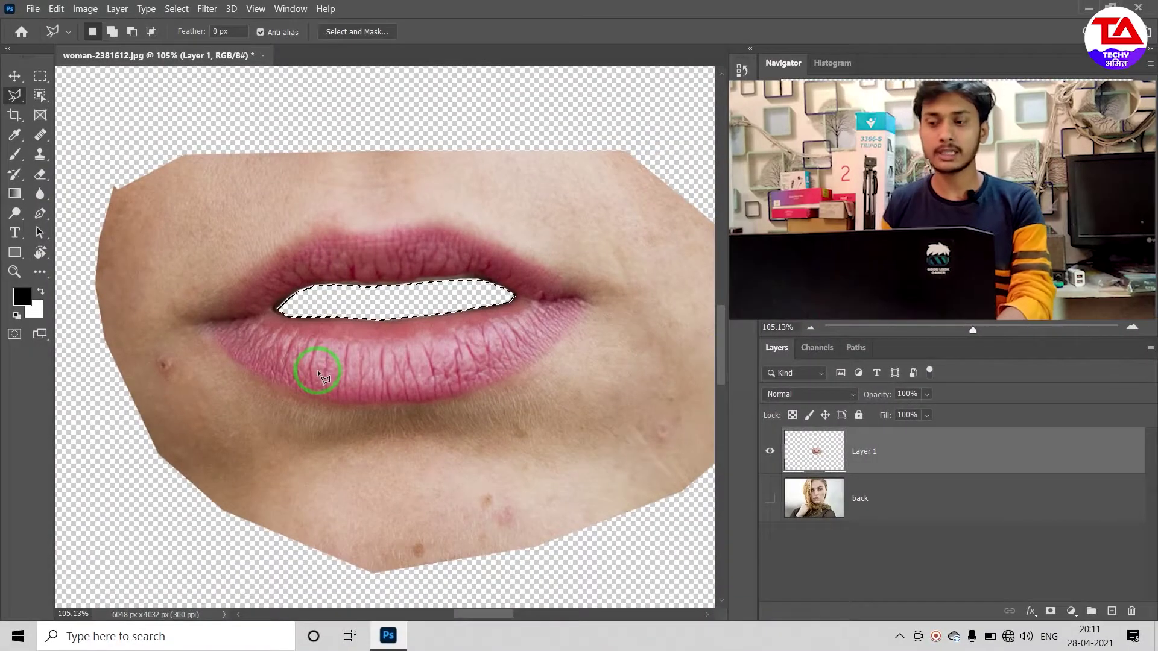
- Select the upper half of the mouth piece along the lip line with the Polygonal Lasso and cut it to a new layer
right_click(14, 95)
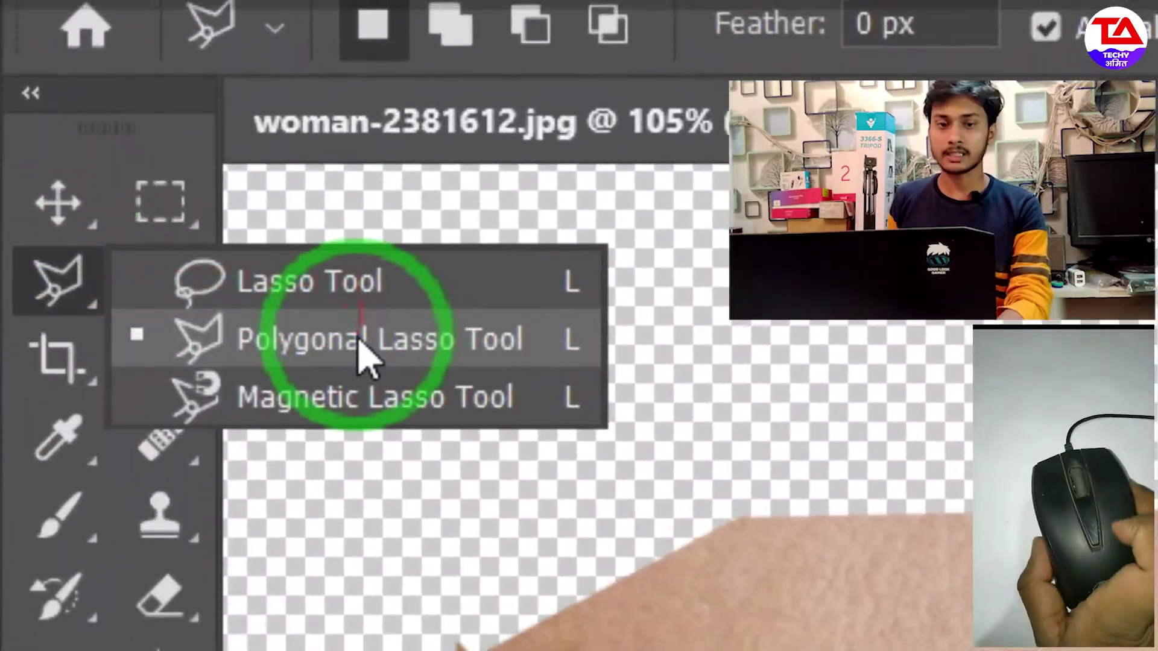
left_click(361, 356)
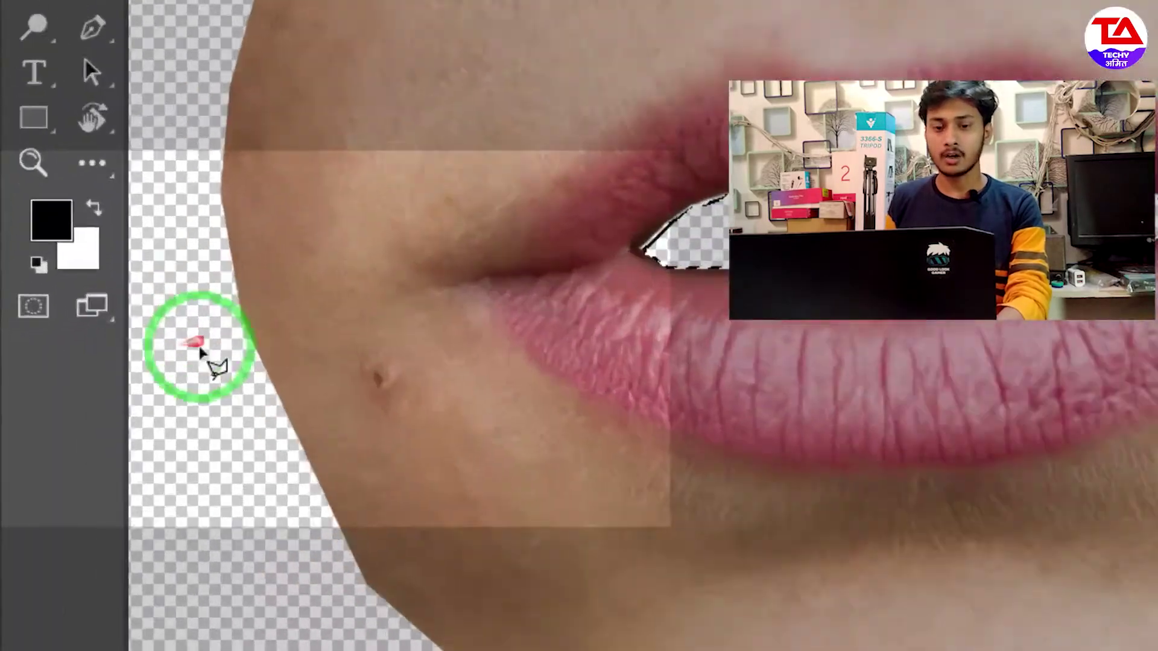
left_click(80, 351)
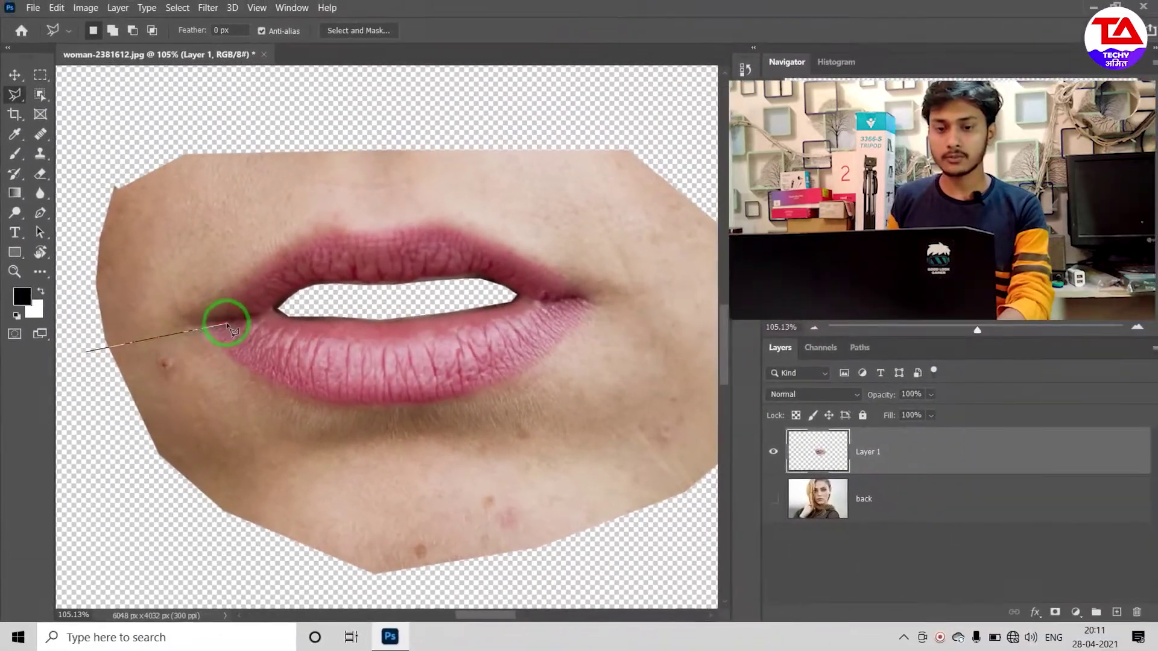
left_click(217, 322)
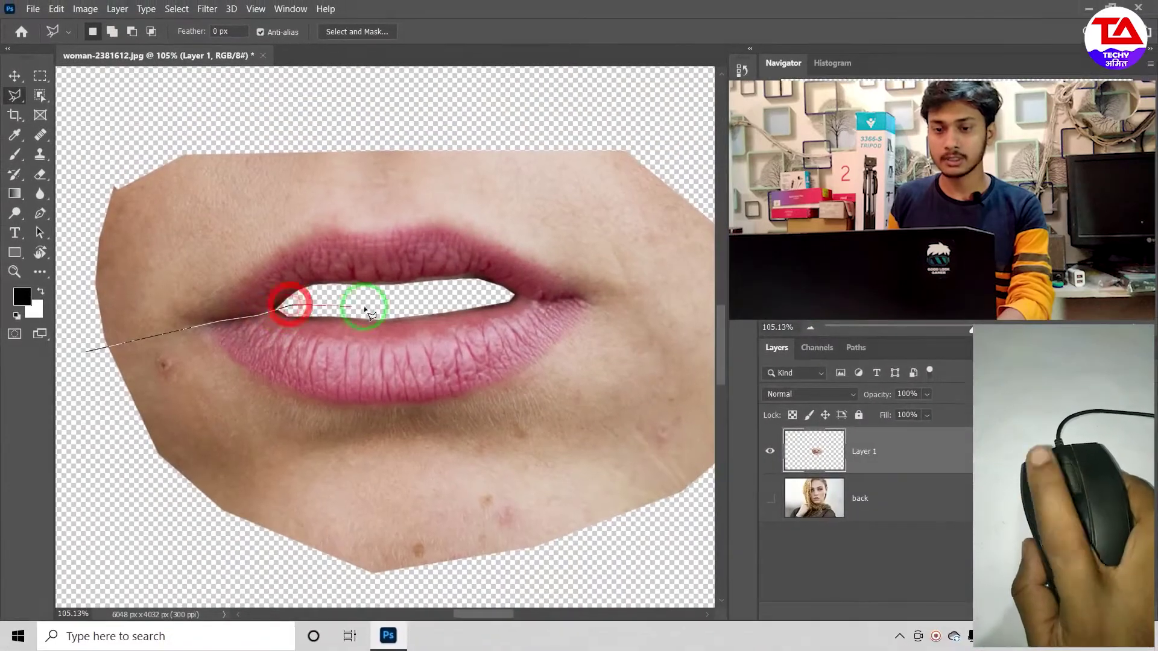
left_click(576, 296)
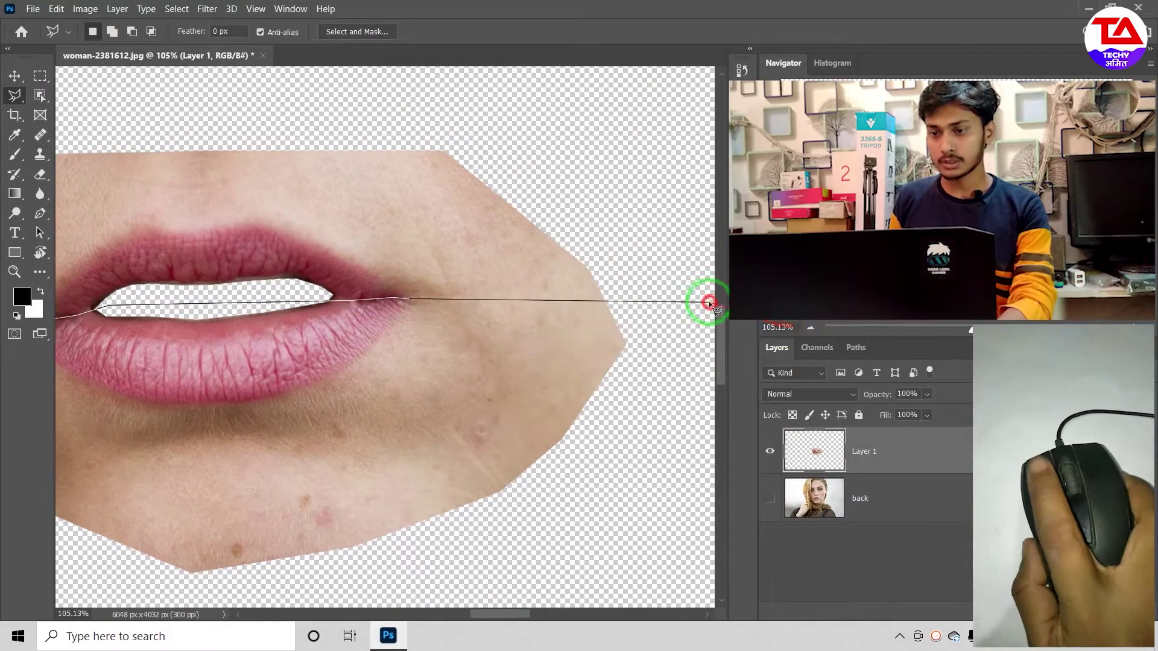
left_click(536, 85)
left_click(61, 79)
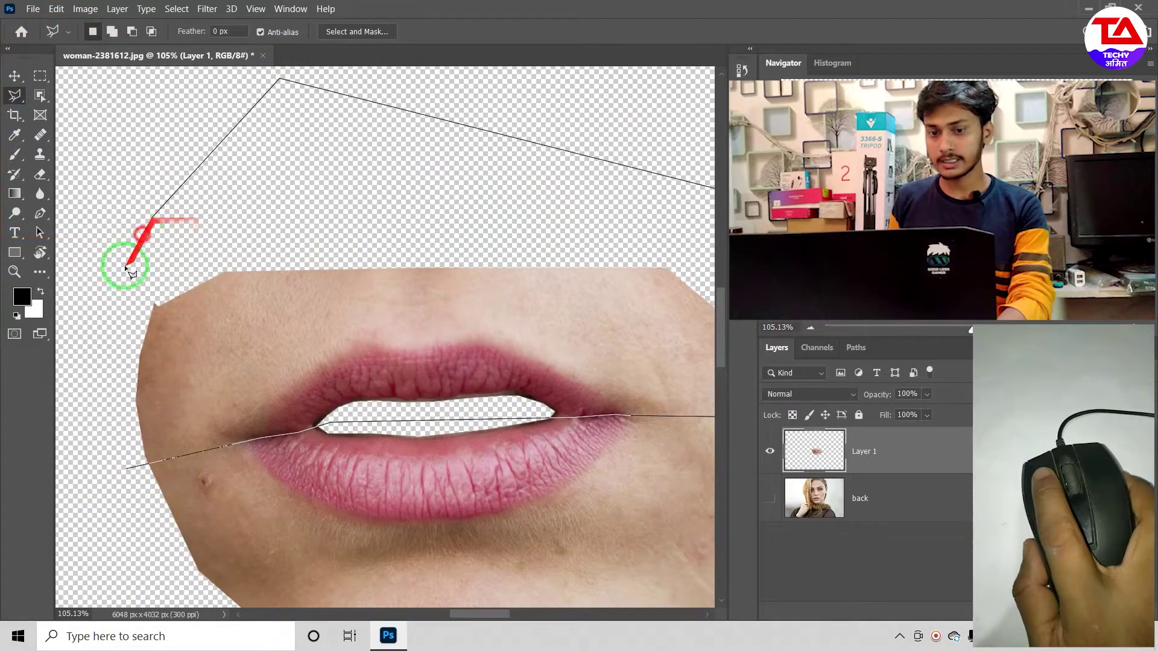
key("Return")
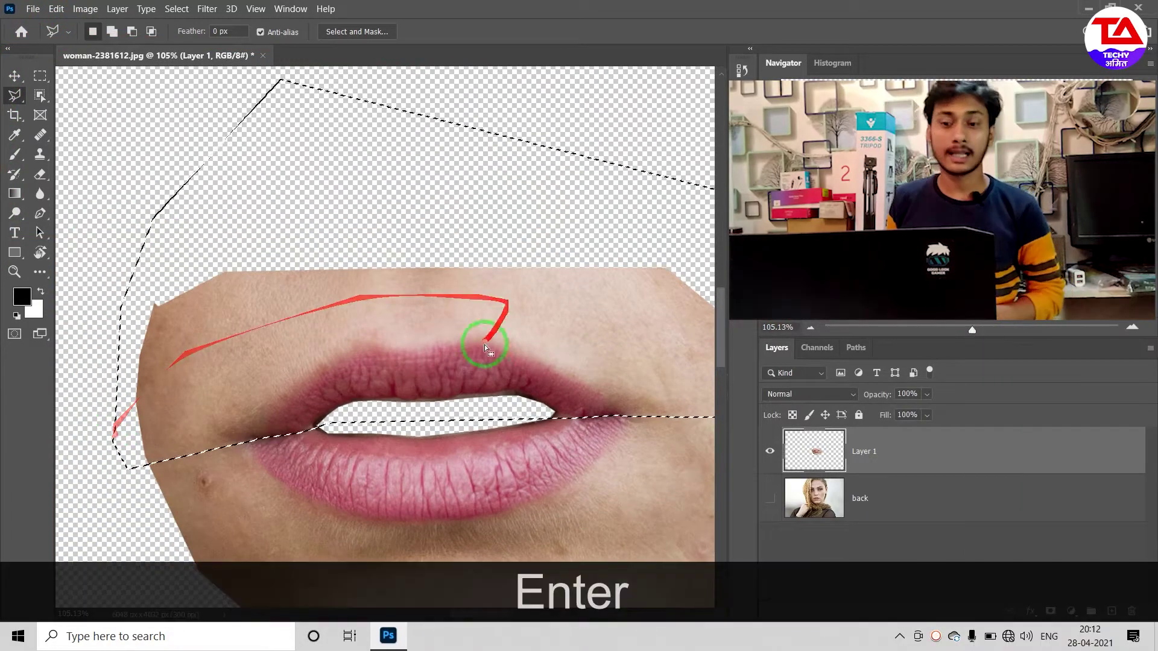
left_click_drag(485, 343, 388, 231)
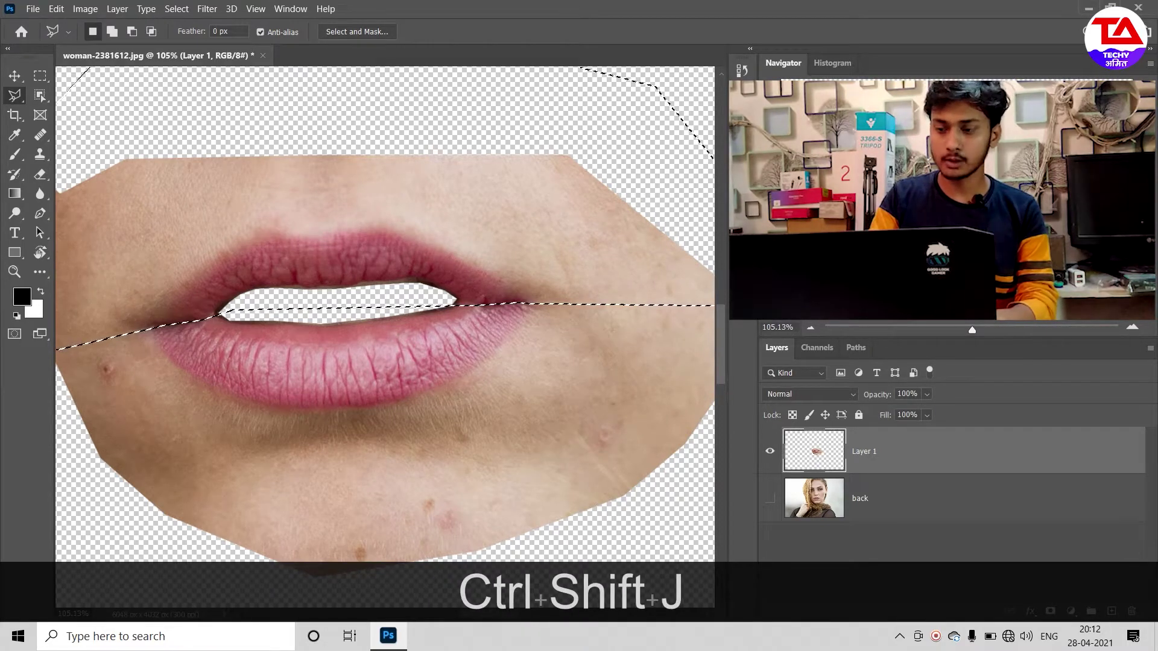
key("ctrl+shift+j")
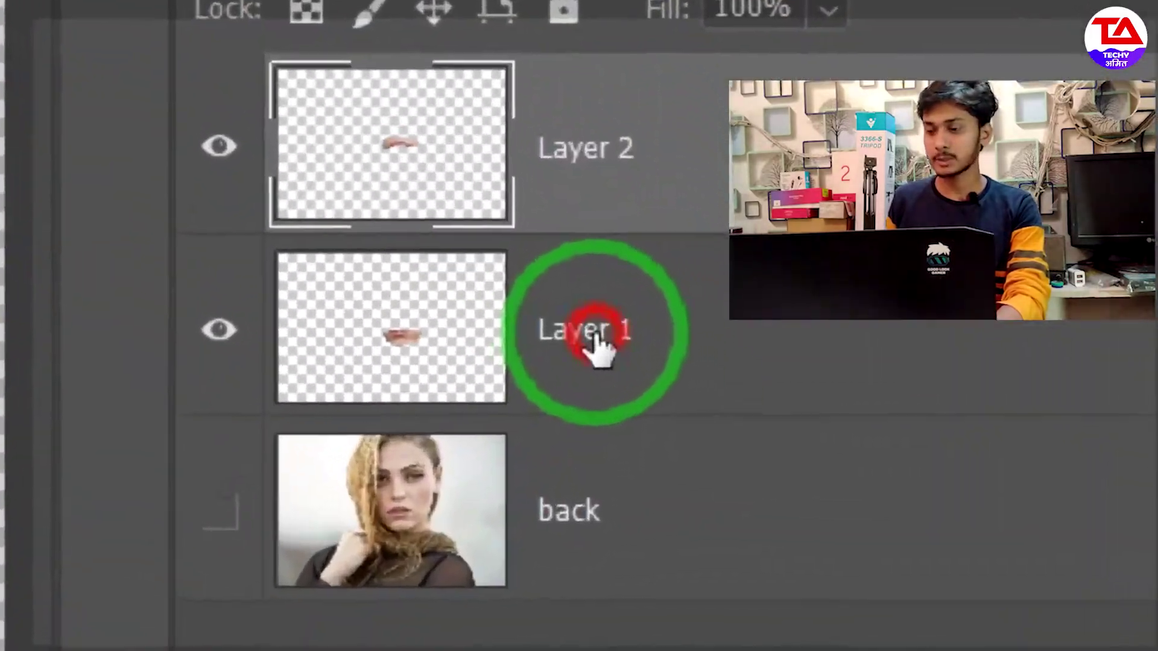
- Rename Layer 1 as "lower lip" and Layer 2 as "upper lip"
double_click(594, 336)
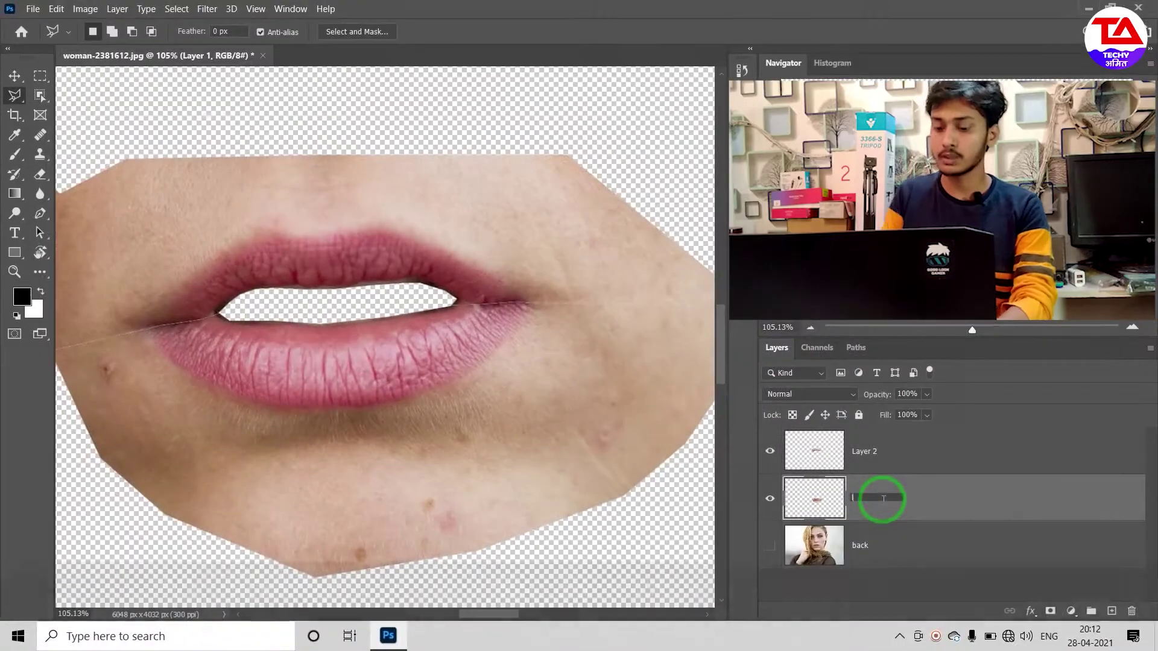
type("lower ")
type("lip")
double_click(866, 451)
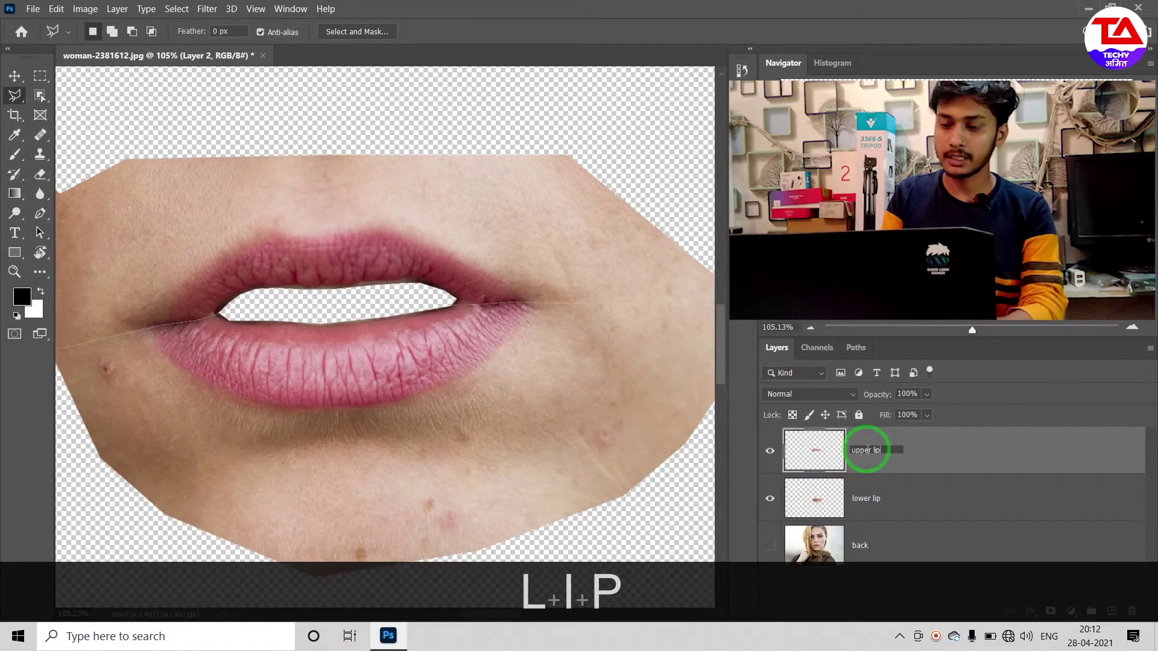
type("upper lip")
left_click(812, 451)
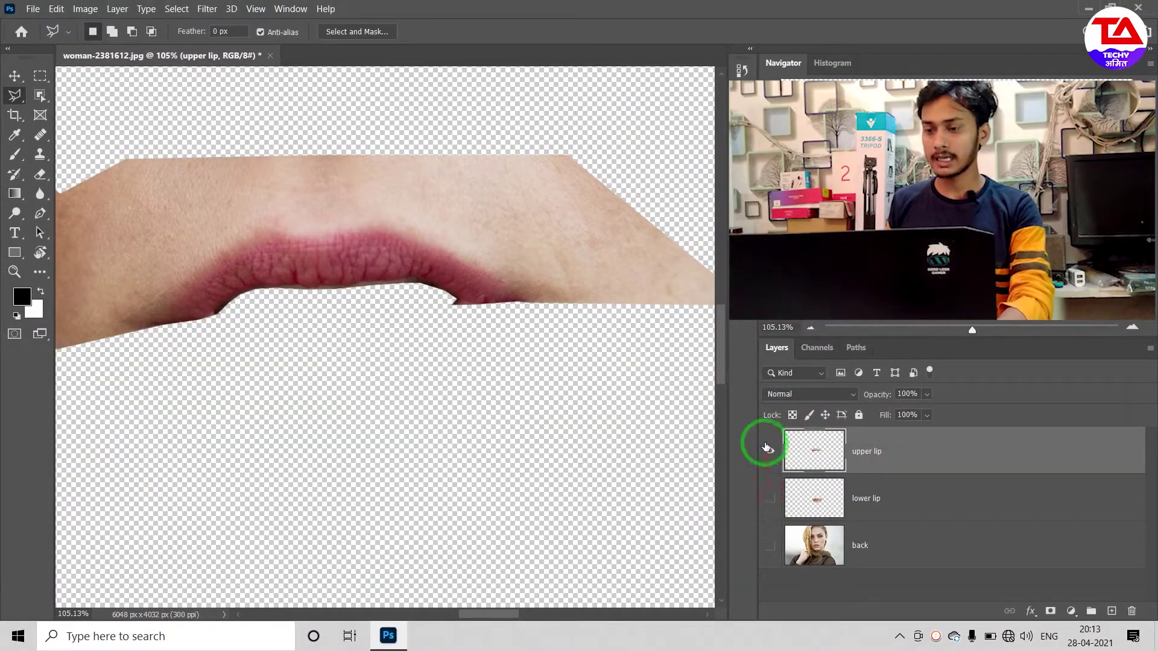
- Toggle the visibility of the two lip layers to check each half separately
left_click_drag(770, 454, 772, 501)
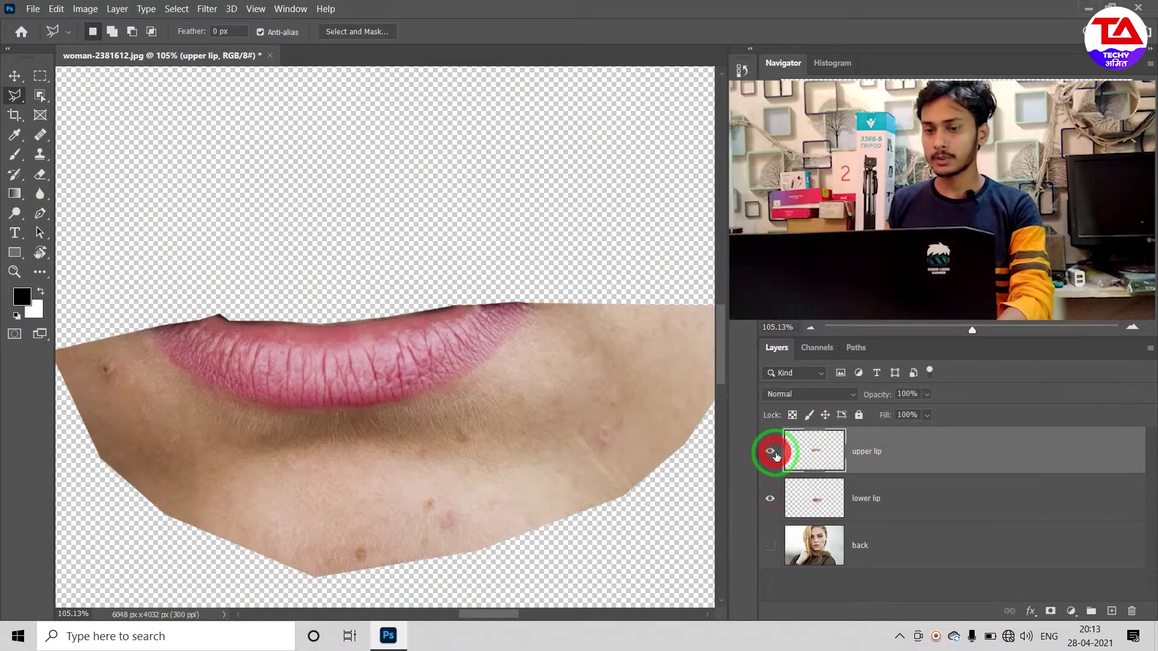
left_click(771, 452)
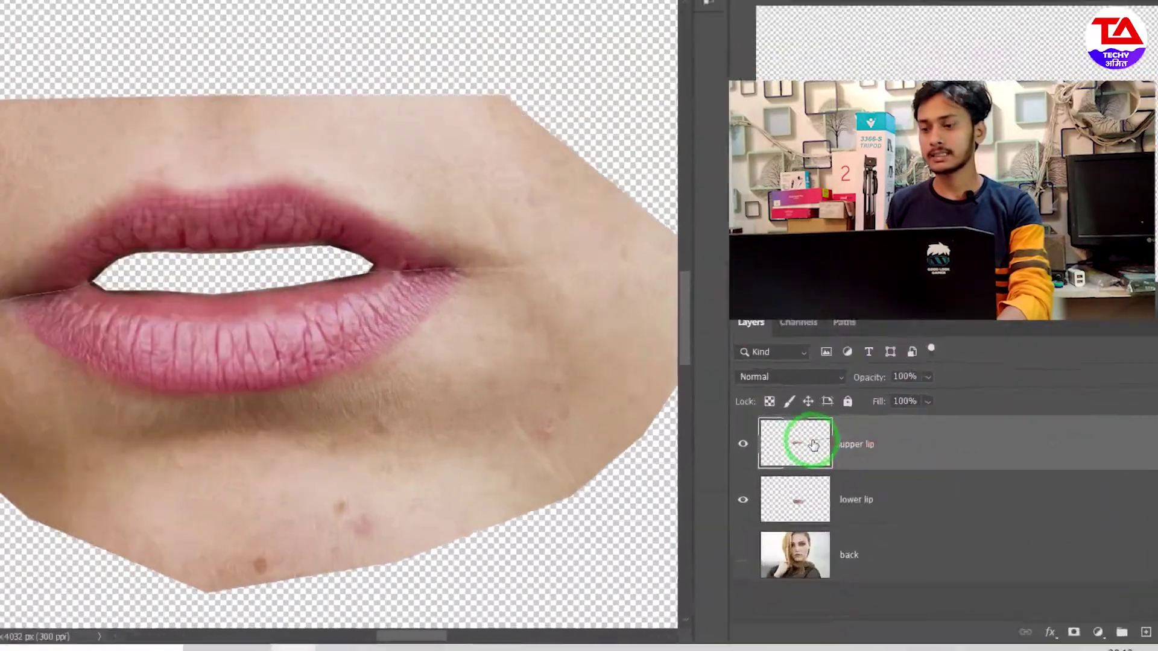
- Start Puppet Warp on the upper lip layer and pin both outer mouth corners and both ends of the lip opening
left_click(796, 444)
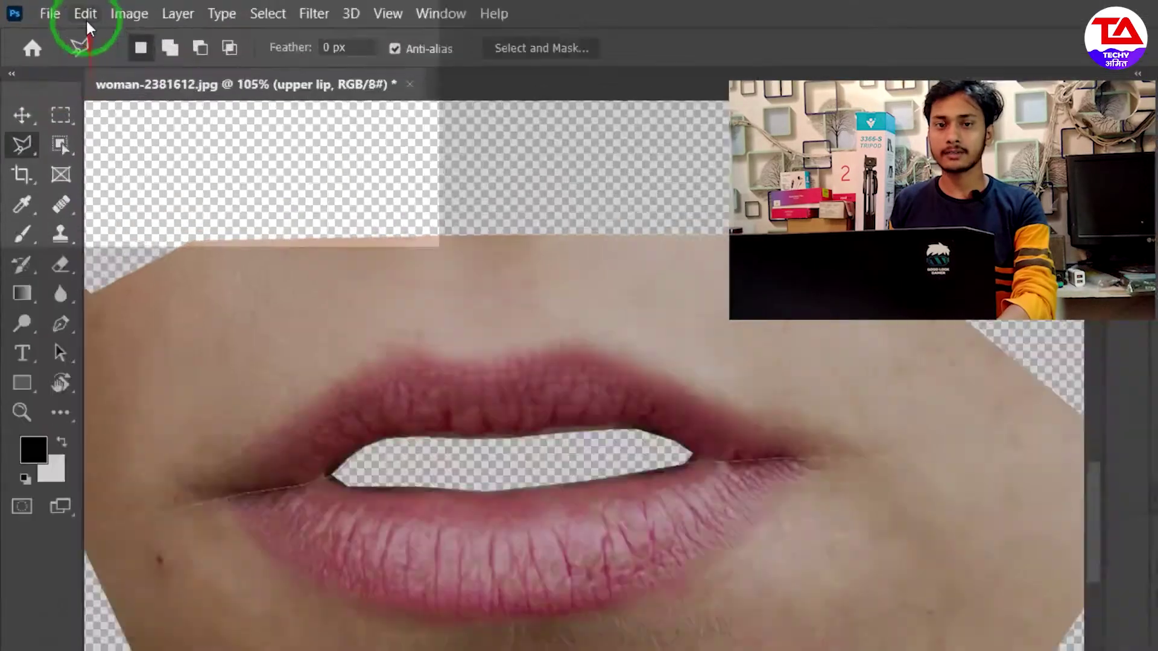
left_click(57, 11)
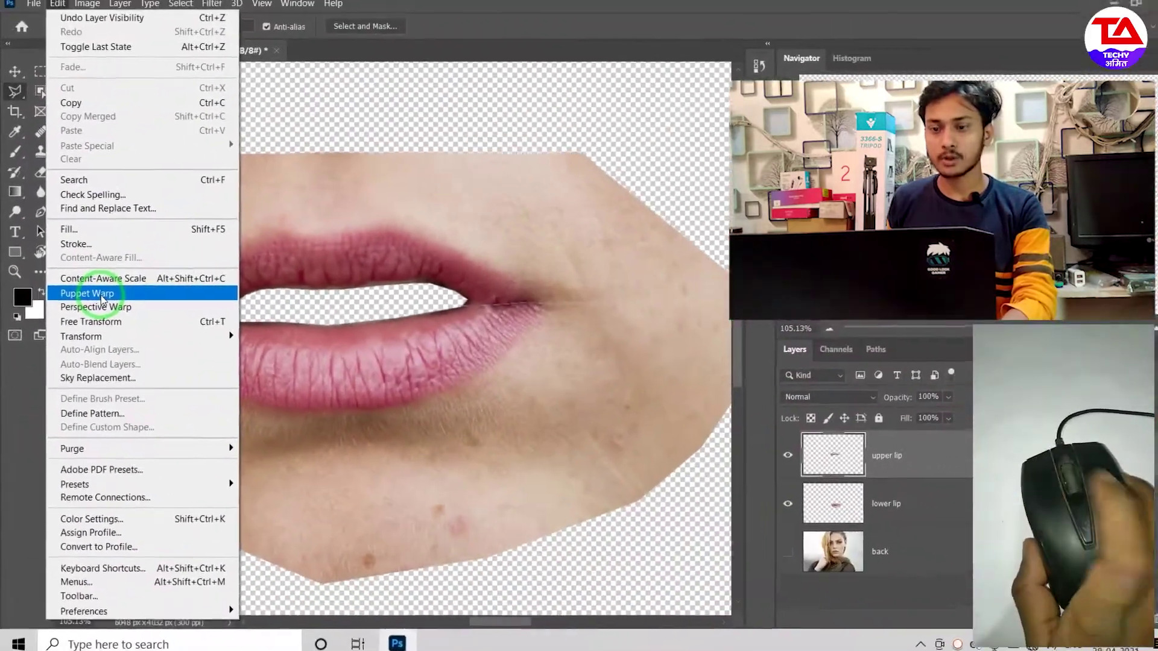
left_click(100, 294)
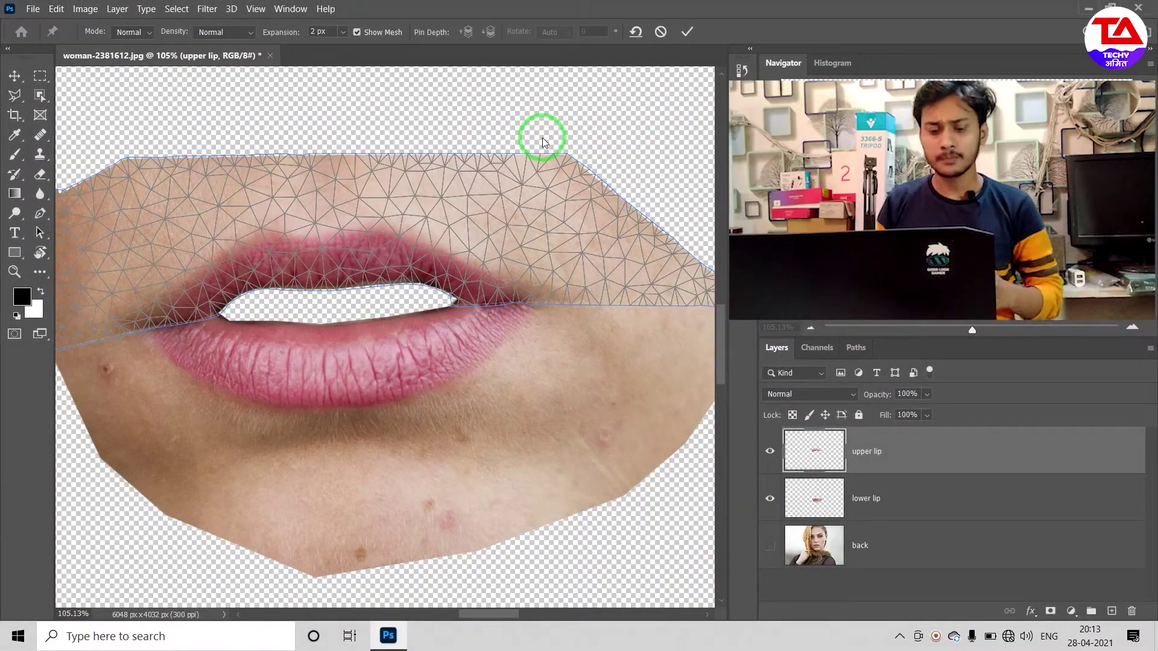
left_click(525, 160)
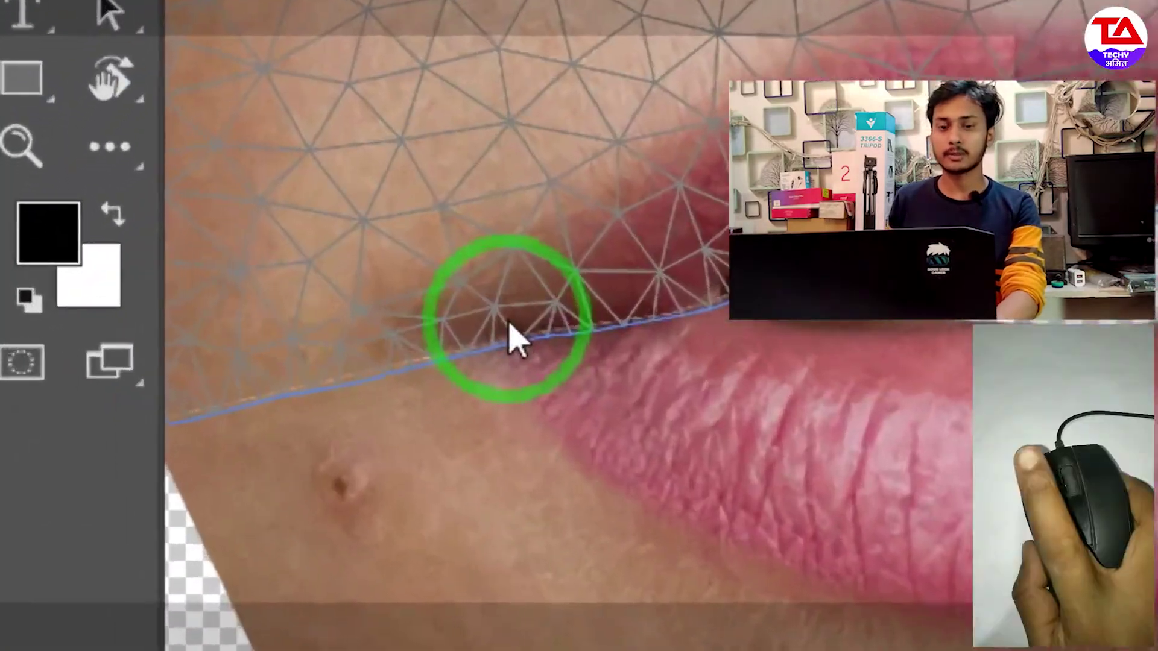
left_click(510, 338)
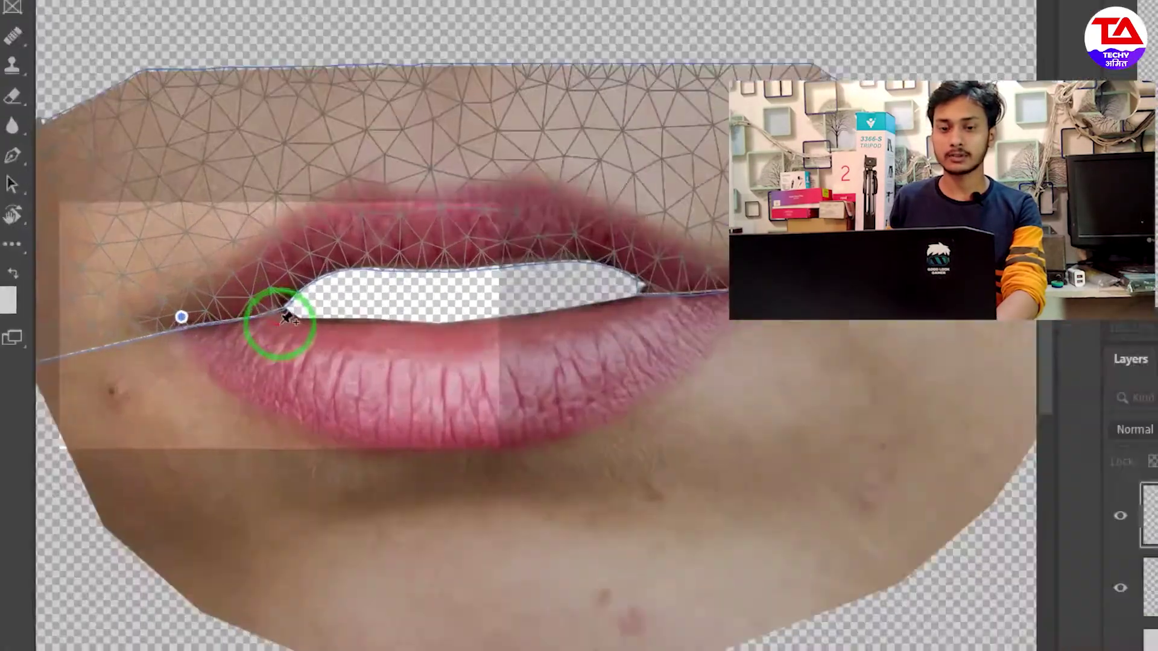
left_click(284, 312)
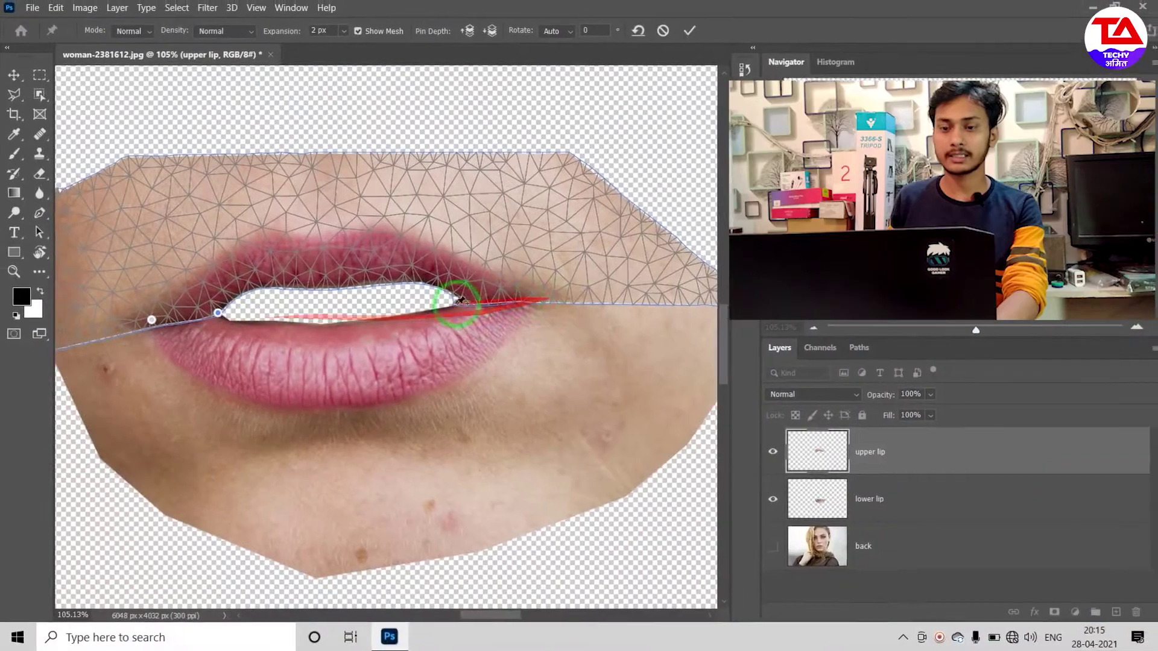
left_click(461, 300)
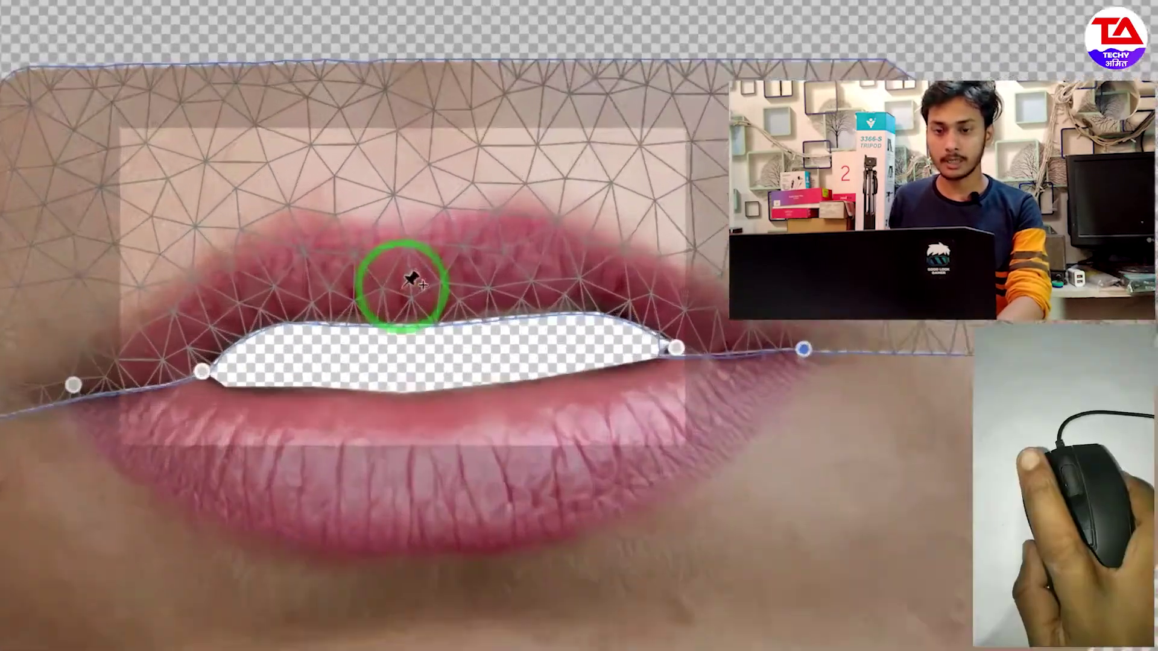
- Add pins across the middle of the upper lip, pull them down to narrow the mouth opening, and apply the warp
left_click(349, 272)
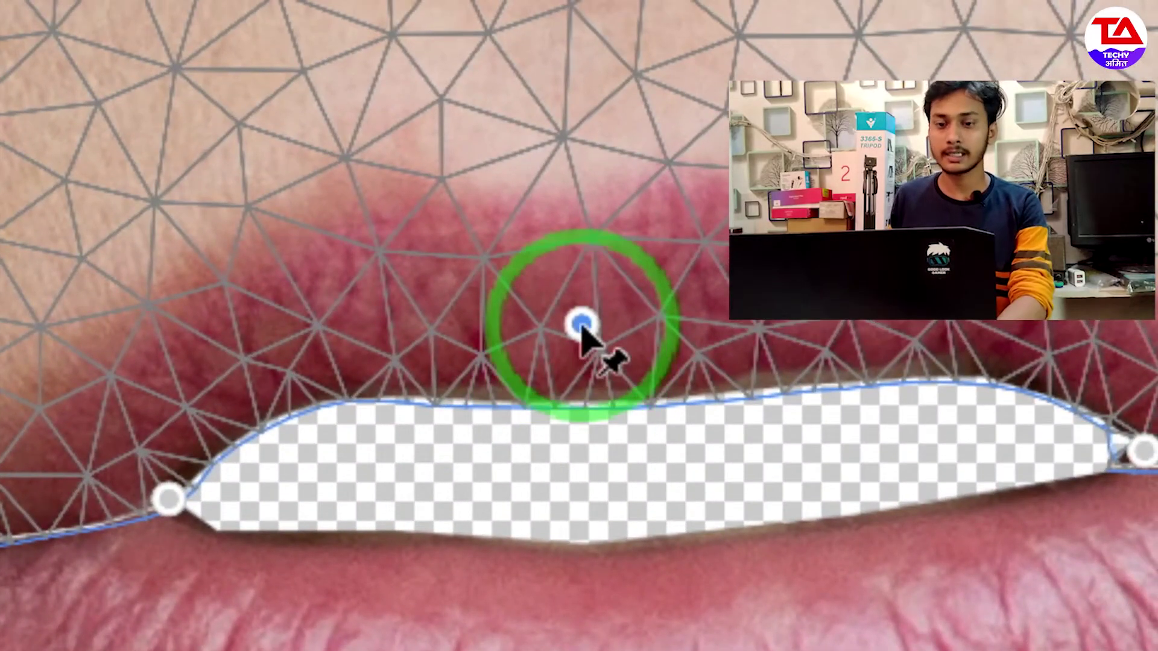
left_click_drag(581, 326, 582, 348)
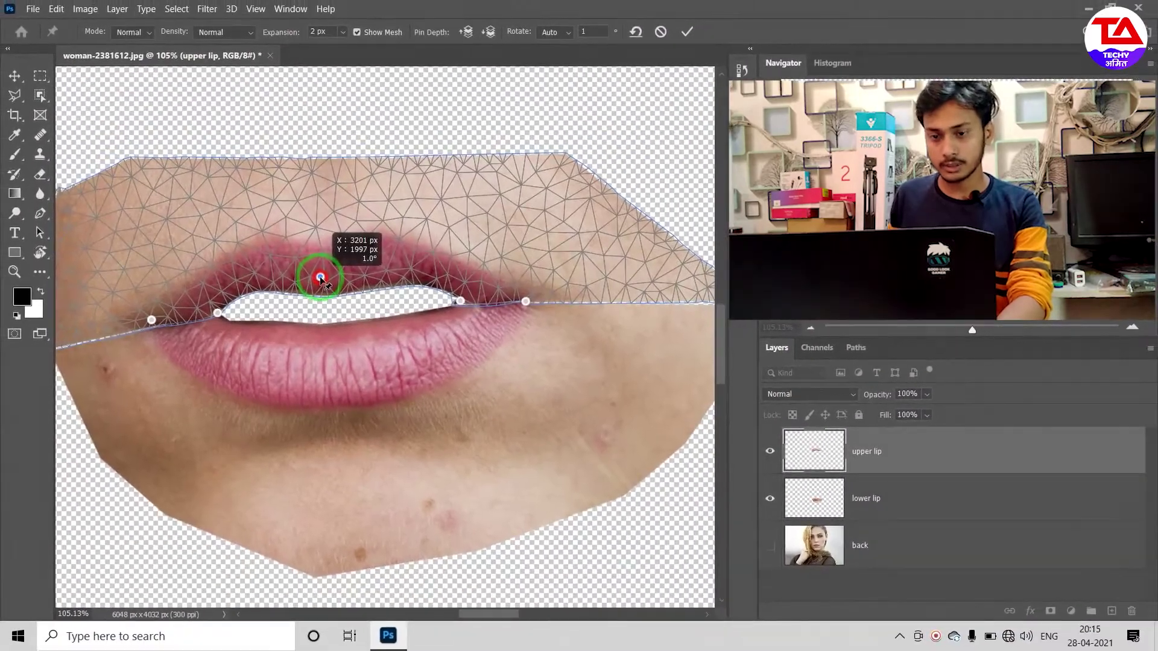
left_click_drag(321, 277, 319, 290)
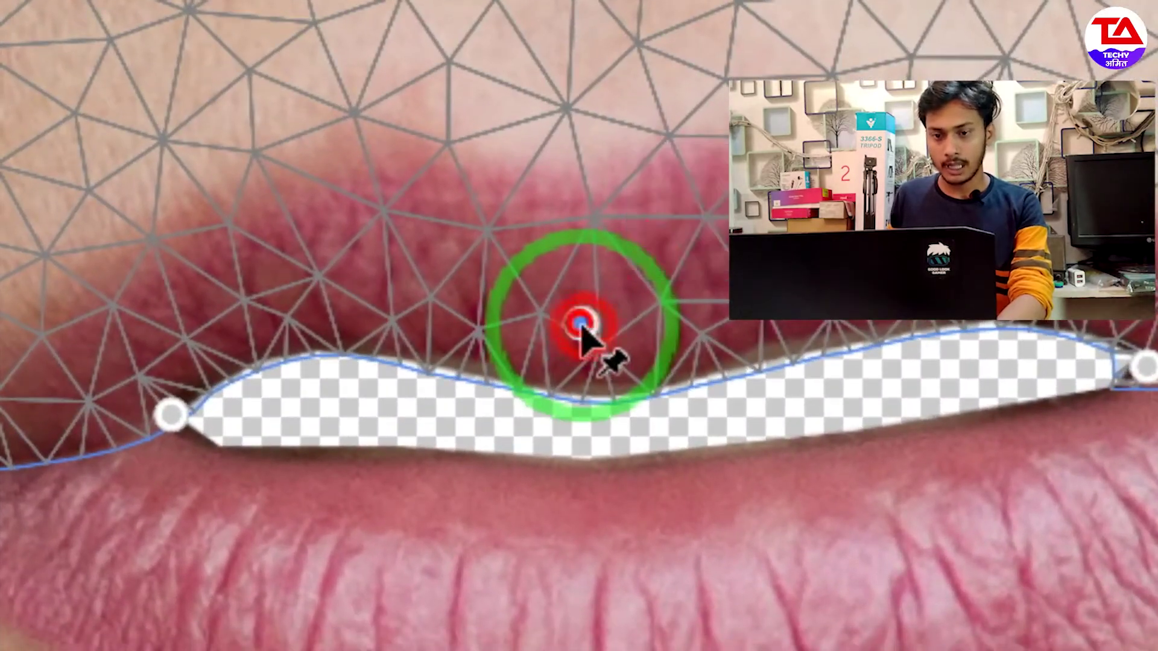
left_click(373, 257)
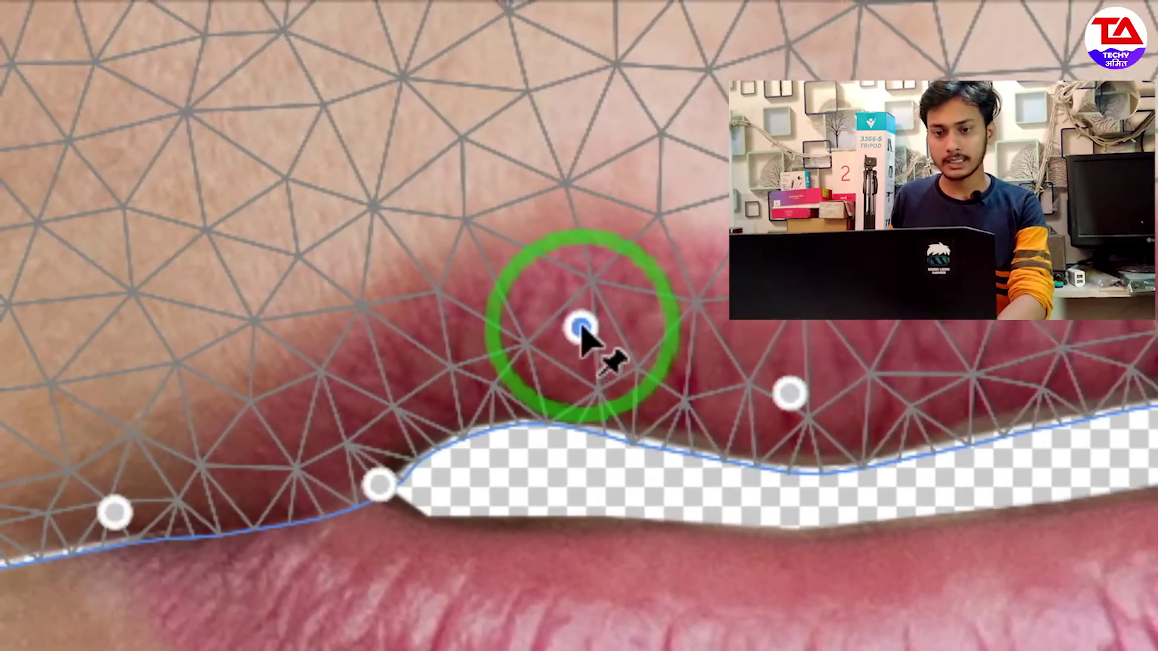
mouse_move(581, 327)
left_mouse_down()
mouse_move(582, 385)
mouse_move(584, 344)
left_mouse_up()
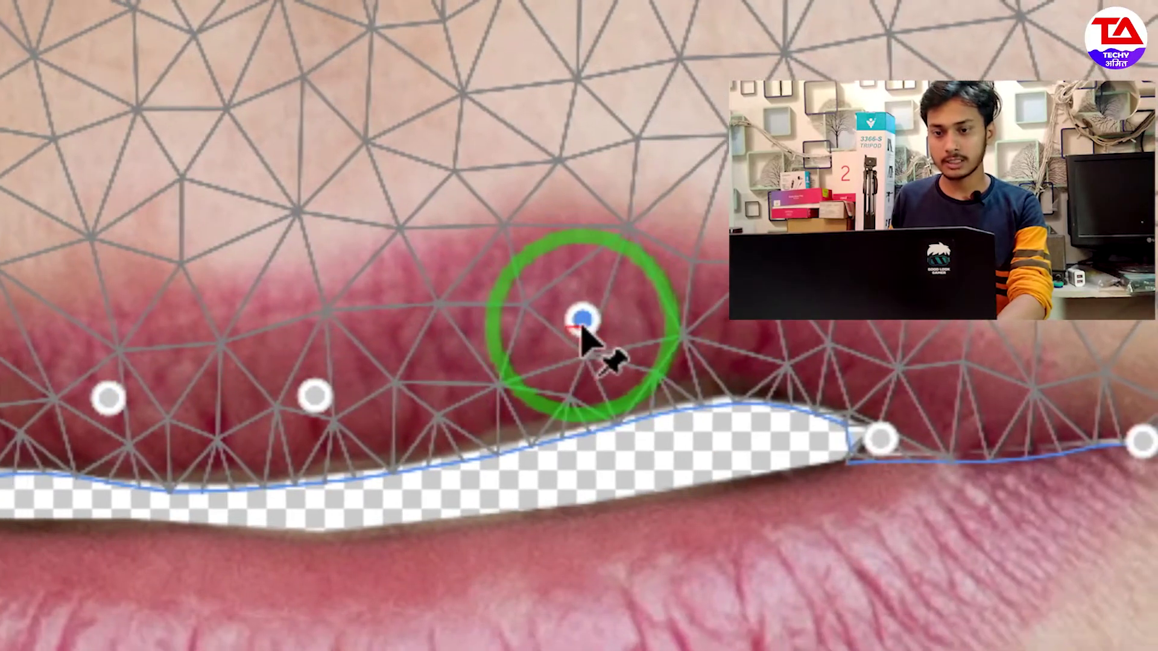
mouse_move(580, 324)
left_mouse_down()
mouse_move(579, 356)
mouse_move(577, 328)
left_mouse_up()
left_click_drag(405, 335, 402, 363)
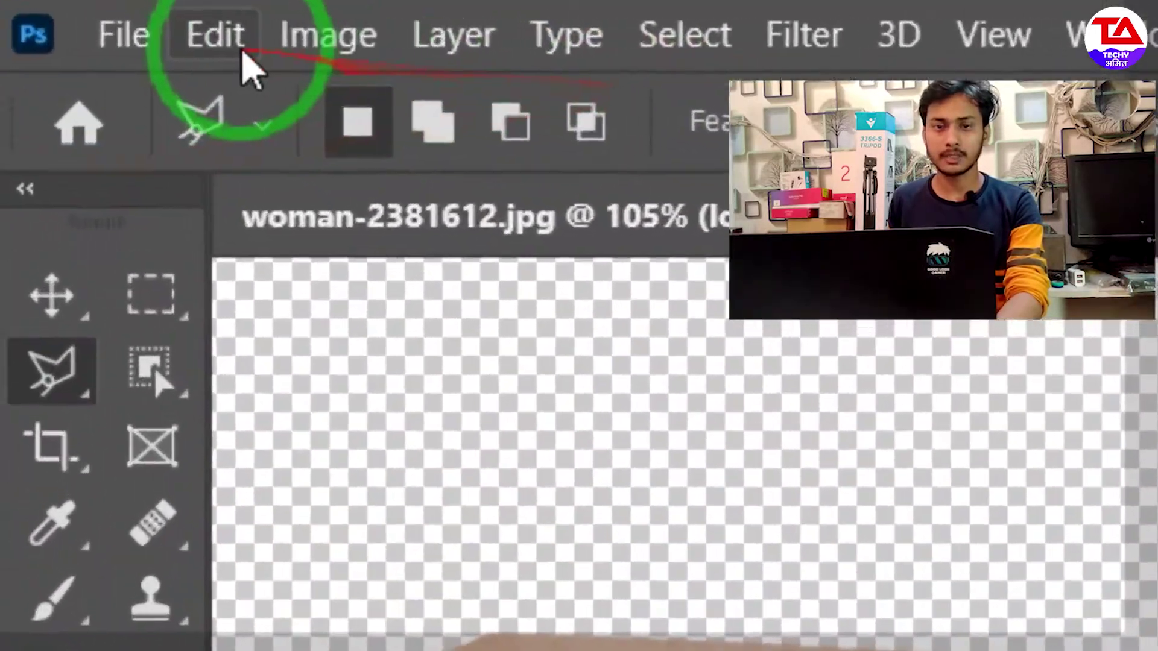
- Start Puppet Warp on the lower lip layer and pin both outer mouth corners and both ends of the lip opening
left_click(240, 49)
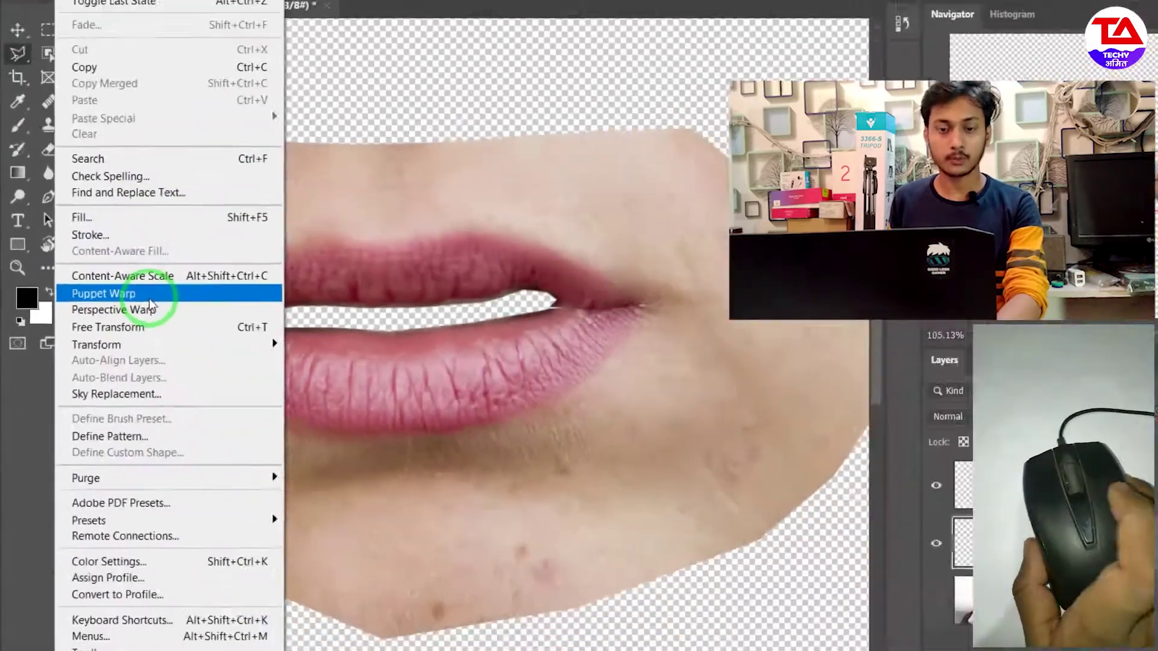
left_click(105, 293)
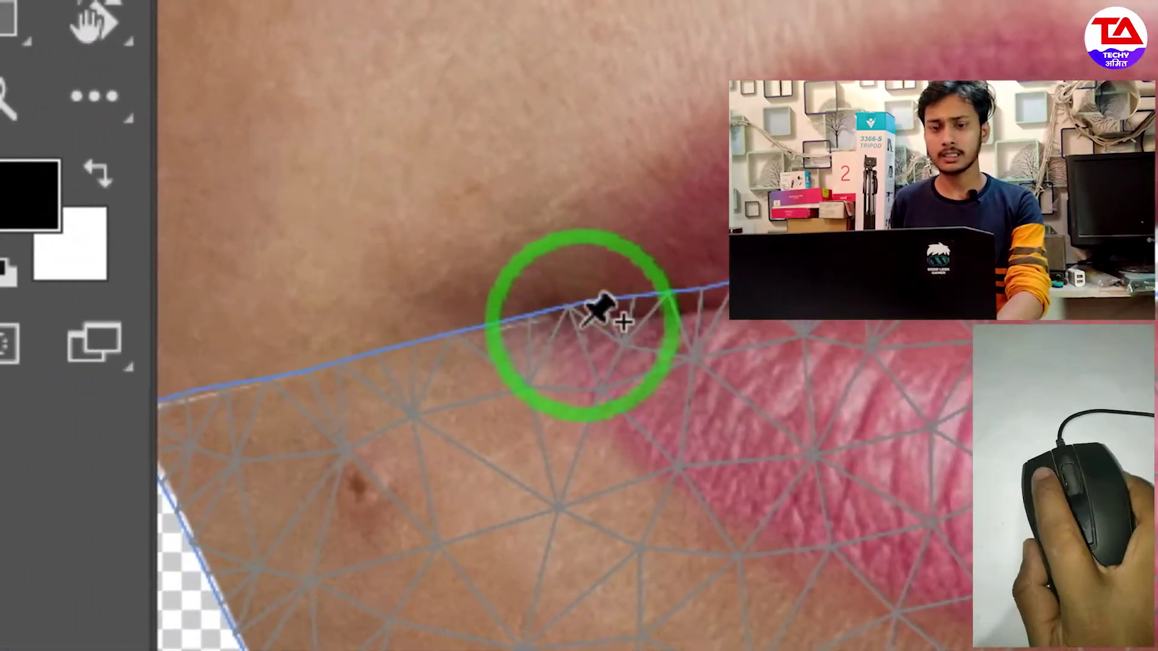
left_click(582, 326)
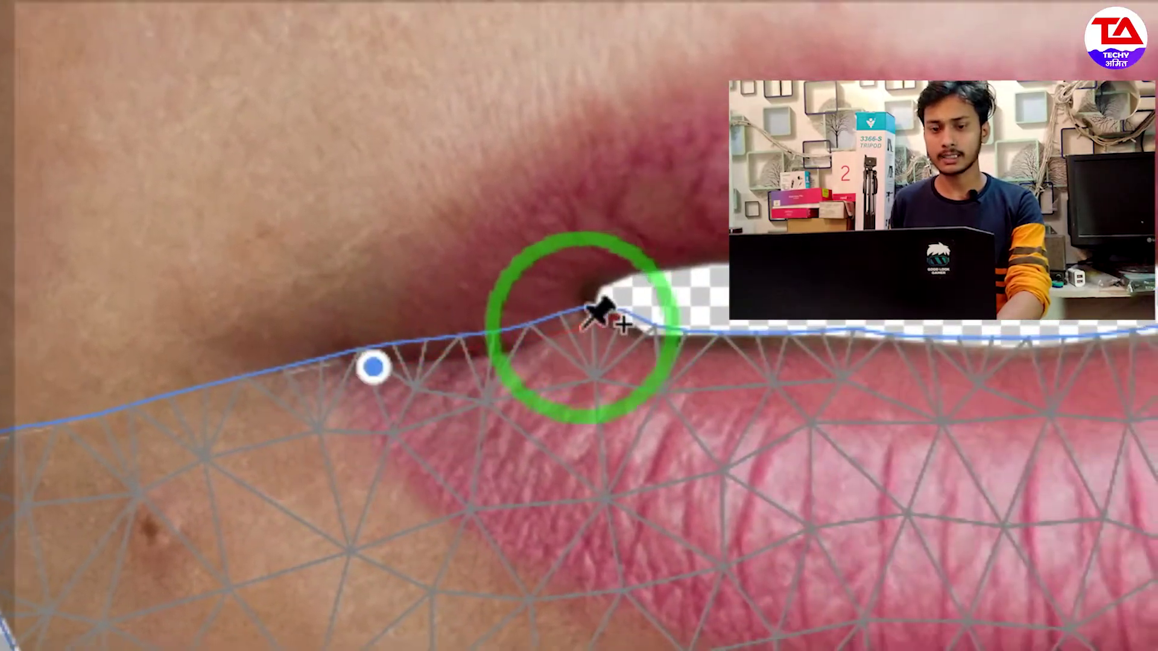
left_click(584, 325)
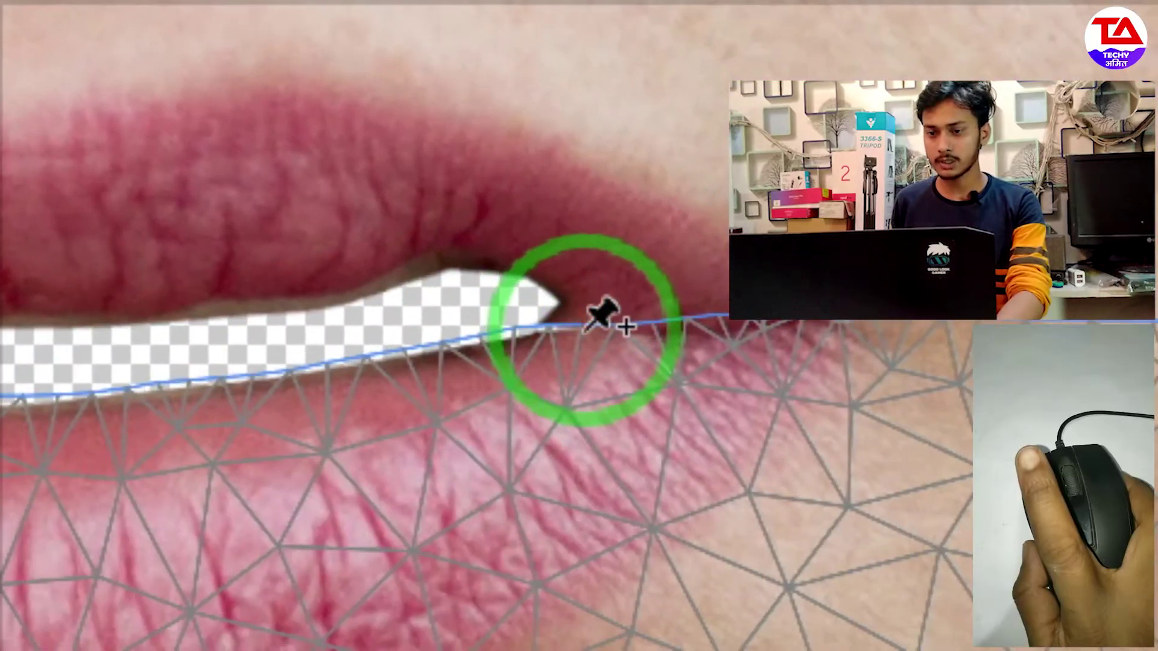
left_click(576, 329)
left_click(641, 325)
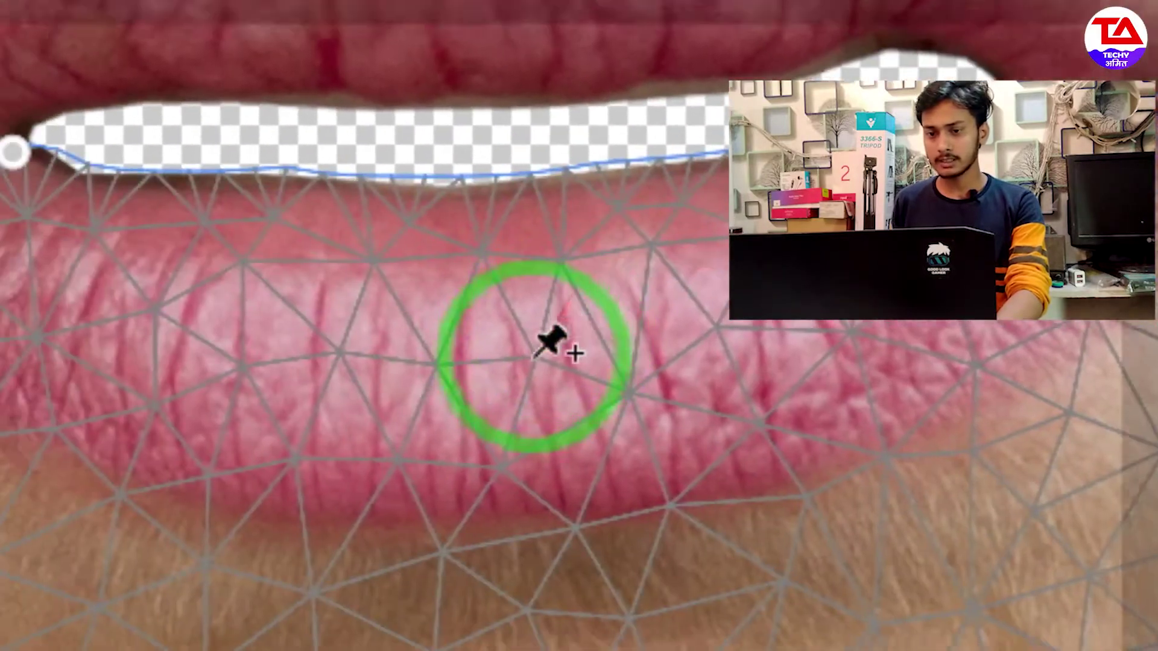
- Pin the centre of the lower lip, pull it up toward the upper lip, and apply the warp
left_click(582, 326)
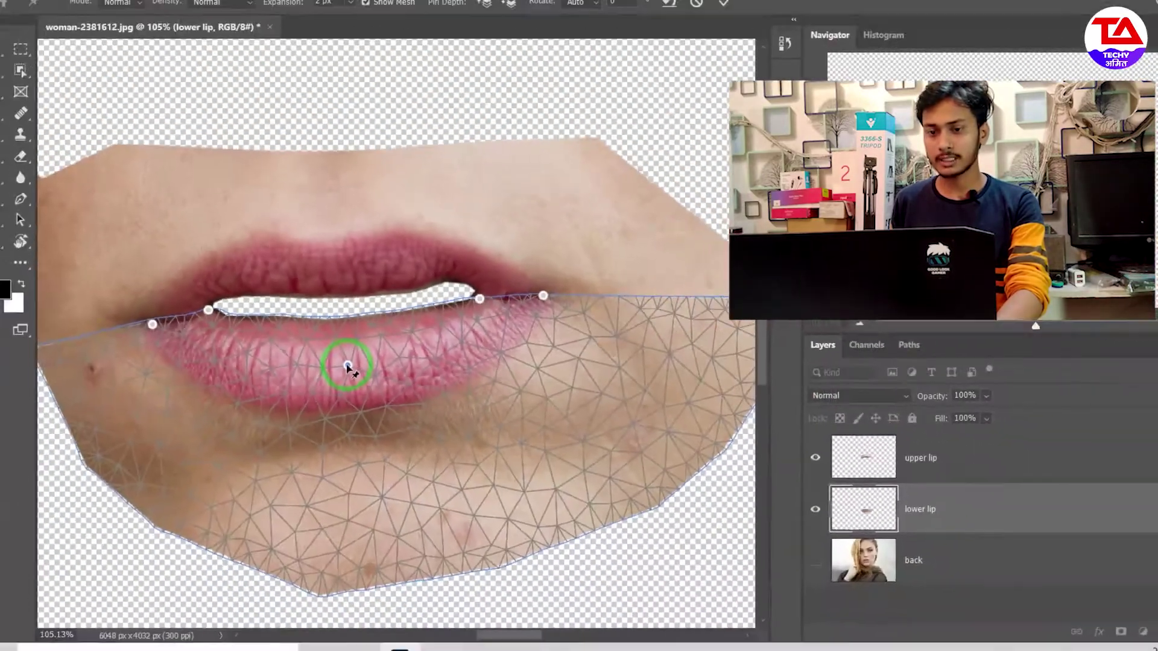
left_click_drag(582, 327, 582, 329)
left_click_drag(341, 365, 340, 351)
left_click(261, 349)
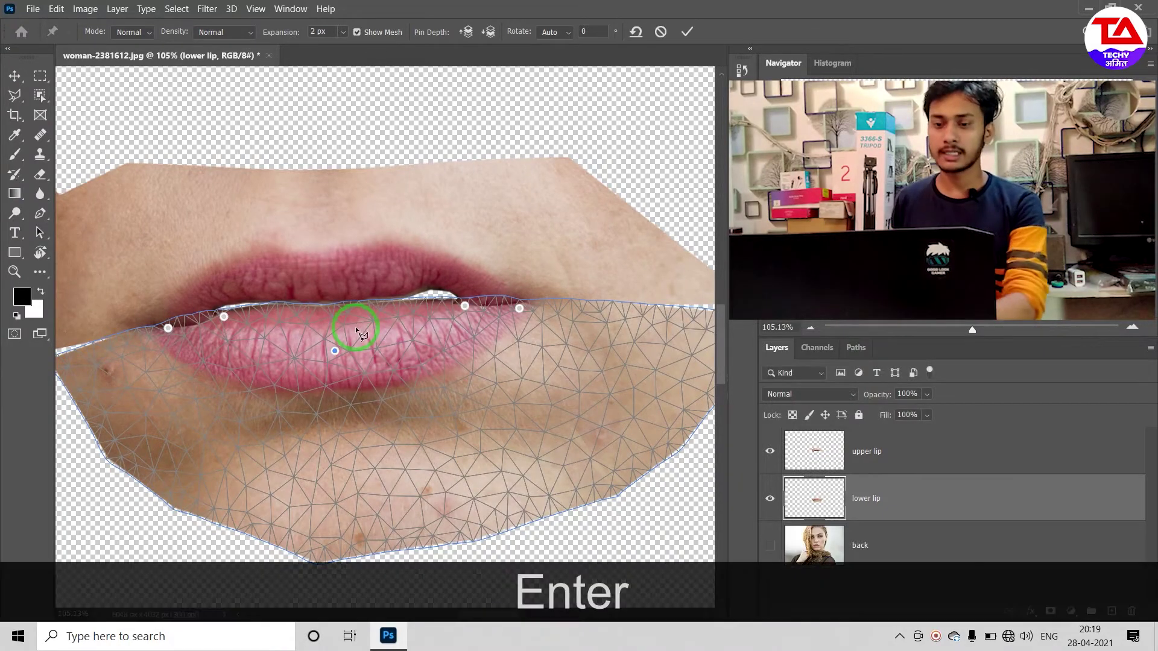
left_click_drag(363, 324, 553, 303)
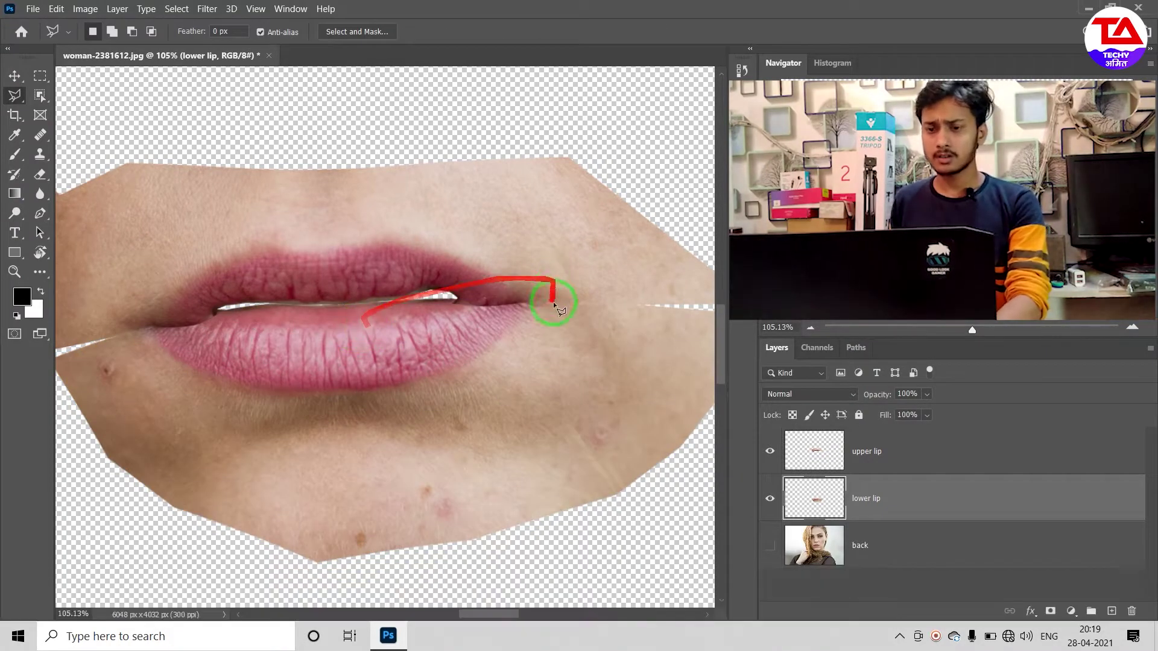
- Open the upper lip layer in the Liquify filter and bring up its backdrop view options
left_click_drag(971, 332, 986, 332)
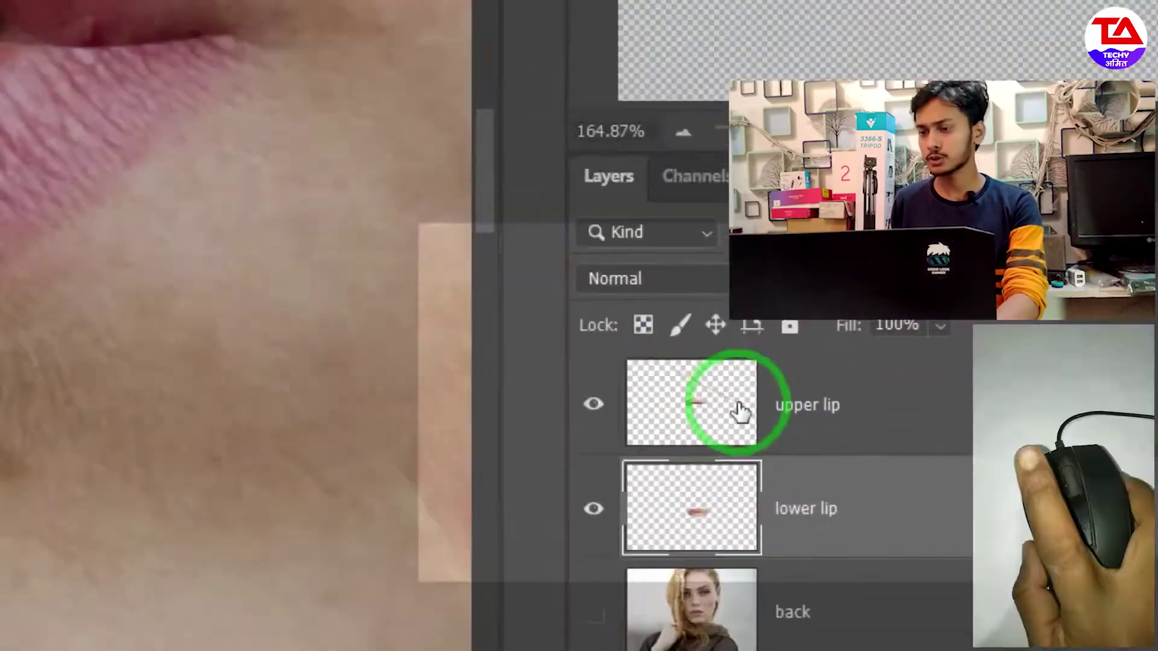
left_click(832, 452)
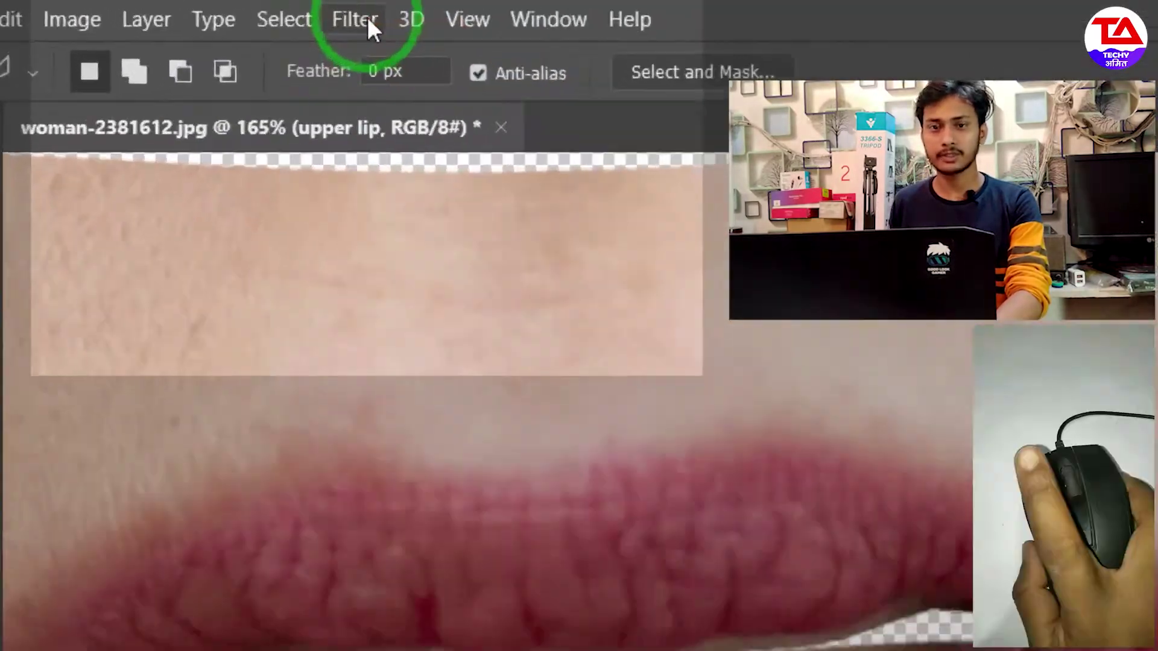
left_click(367, 19)
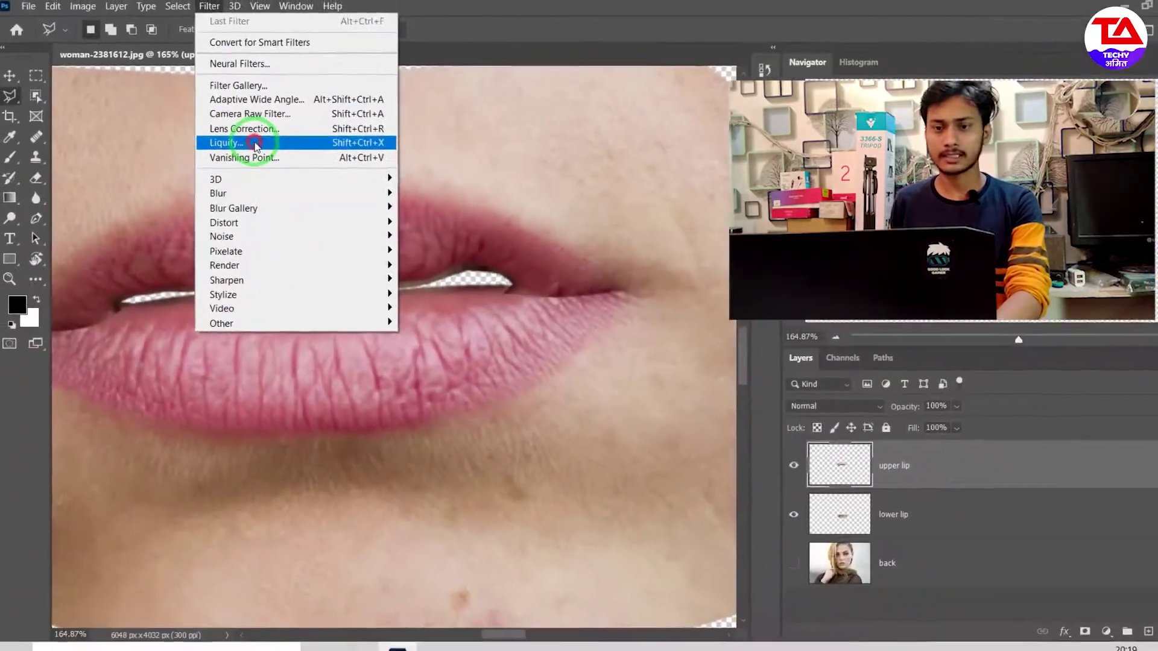
left_click(423, 248)
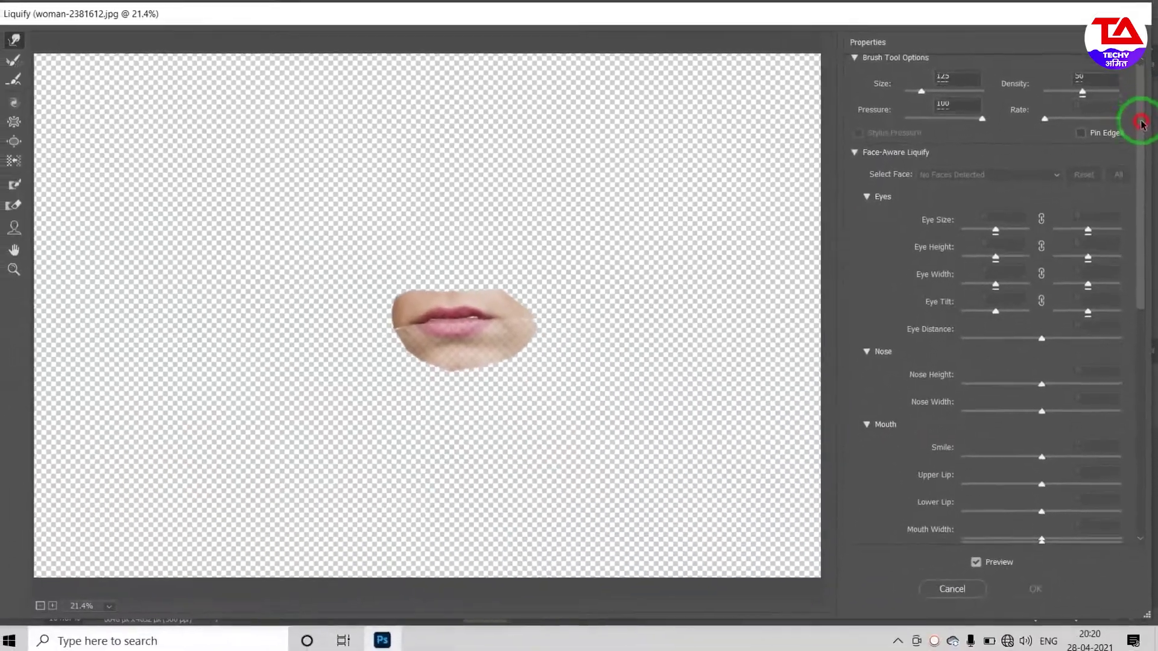
left_click_drag(1139, 119, 1148, 244)
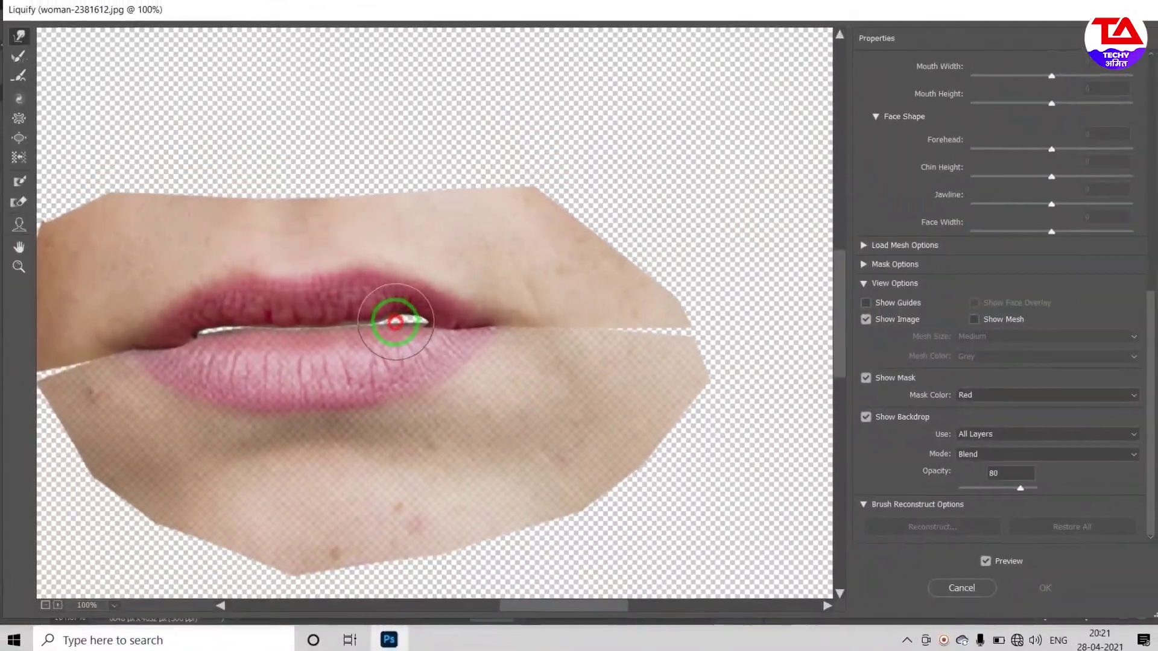
- Push the upper lip's lower edge down with Forward Warp strokes to close the remaining gap, and apply the Liquify filter
left_click(481, 329)
mouse_move(492, 330)
left_mouse_down()
mouse_move(573, 339)
mouse_move(484, 335)
left_mouse_up()
left_click(292, 338)
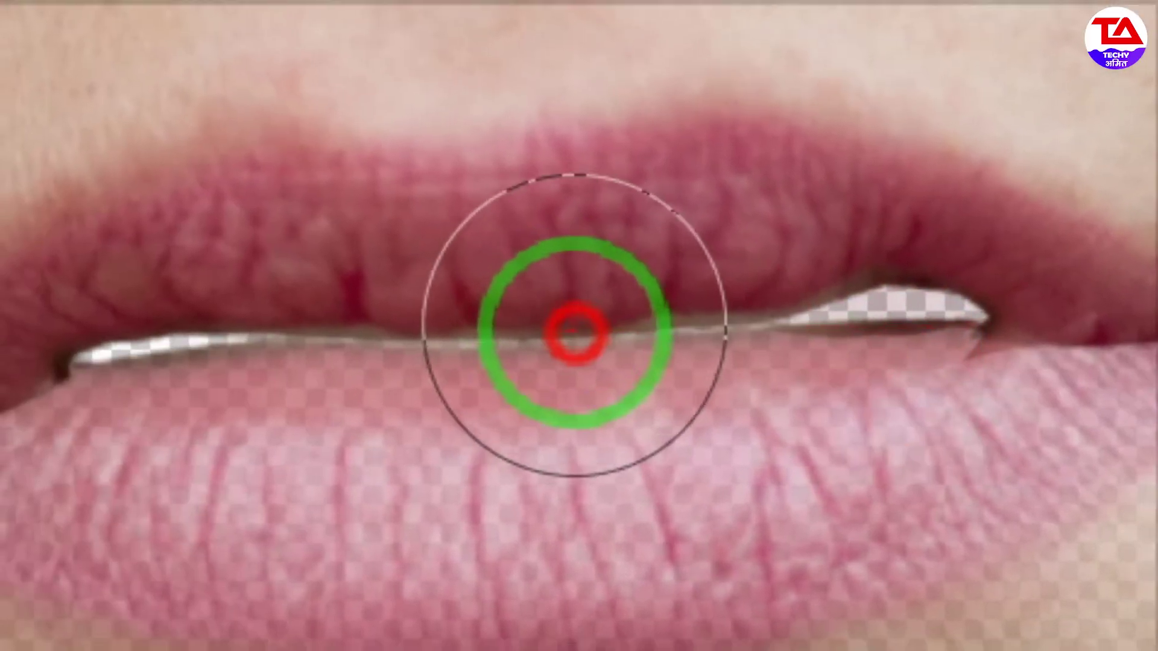
left_click_drag(357, 326, 357, 331)
left_click_drag(576, 331, 574, 340)
left_click_drag(466, 325, 465, 337)
left_click_drag(357, 336, 355, 344)
left_click_drag(580, 331, 512, 351)
left_click_drag(681, 290, 680, 296)
left_click_drag(583, 325, 583, 332)
left_click_drag(693, 302, 698, 319)
left_click_drag(974, 305, 975, 310)
left_click_drag(653, 331, 652, 344)
left_click_drag(509, 333, 499, 347)
mouse_move(616, 323)
left_mouse_down()
mouse_move(617, 341)
mouse_move(659, 333)
left_mouse_up()
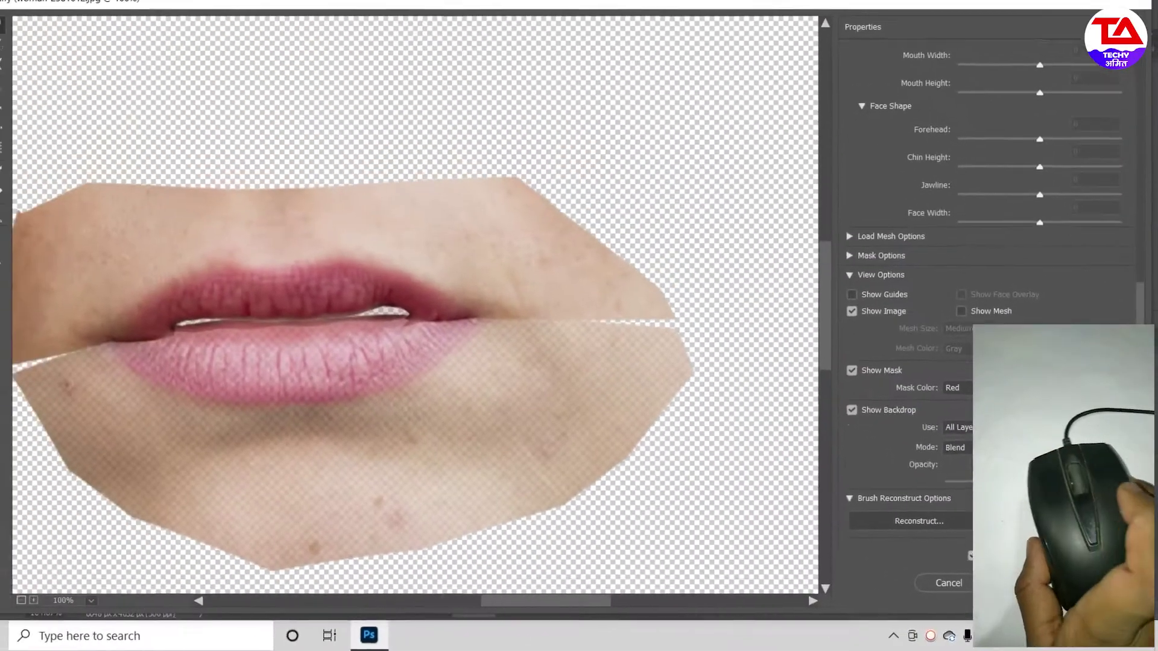
left_click(1067, 546)
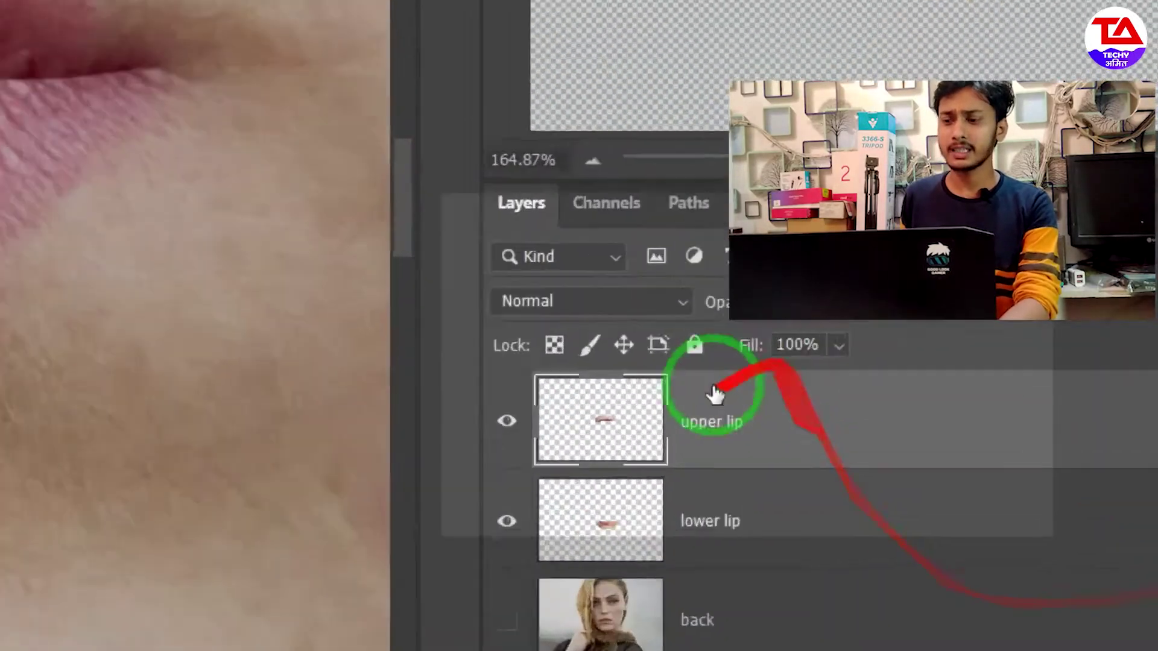
- Add a layer mask to the upper lip layer and choose the Brush tool
left_click(857, 449)
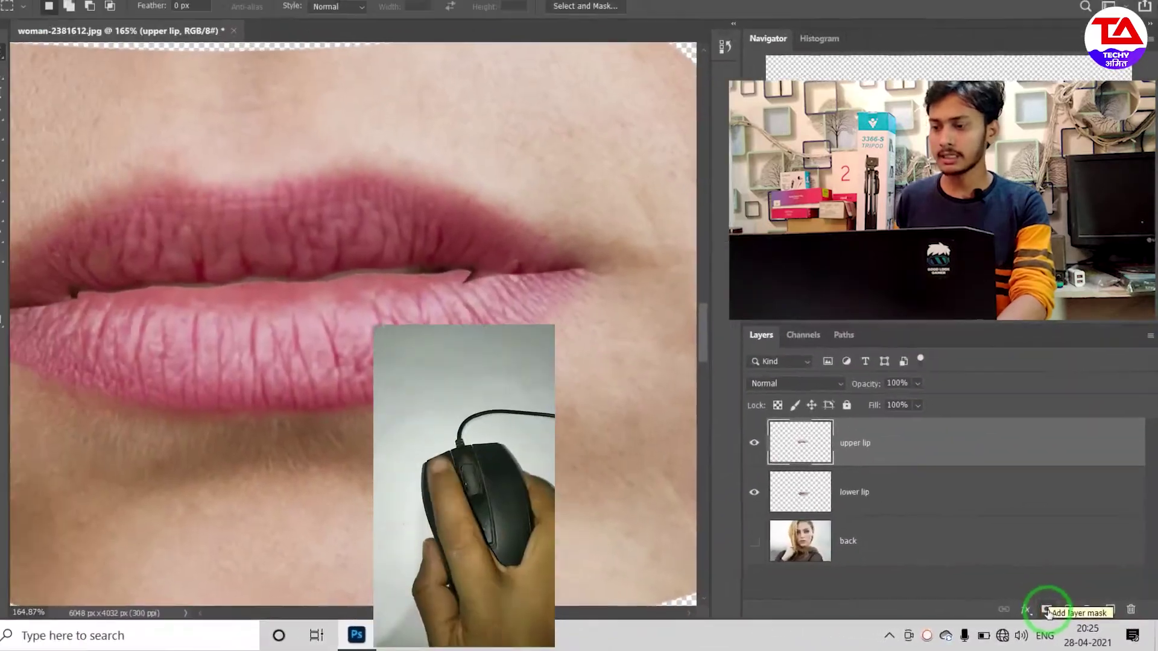
left_click(1050, 611)
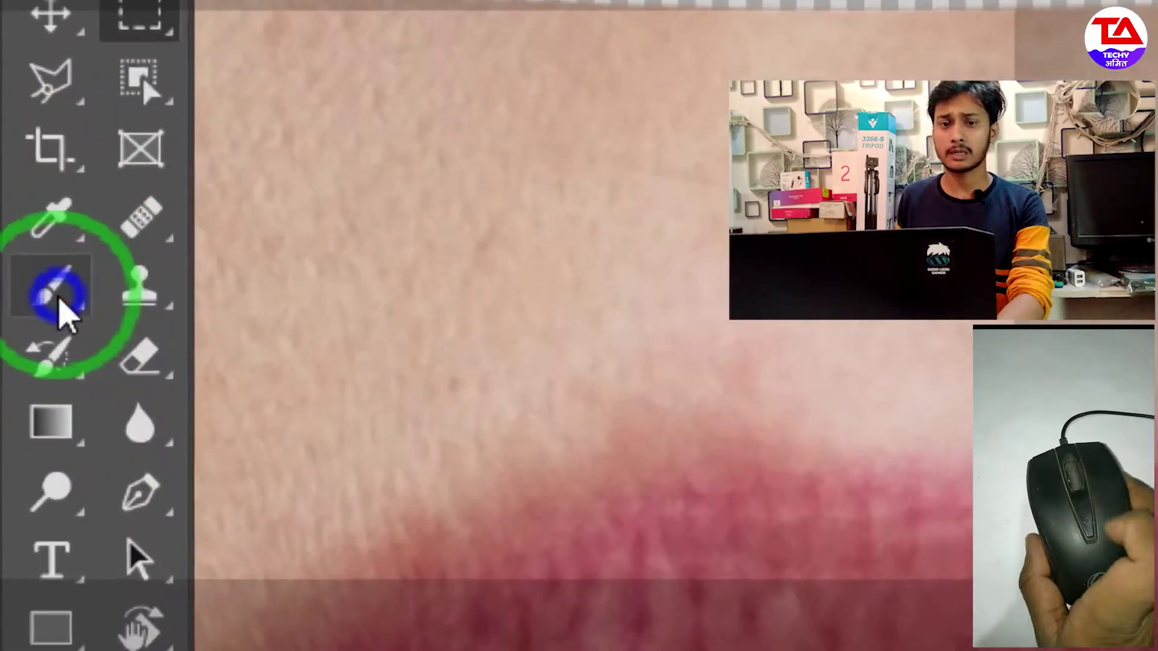
right_click(15, 154)
left_click(81, 153)
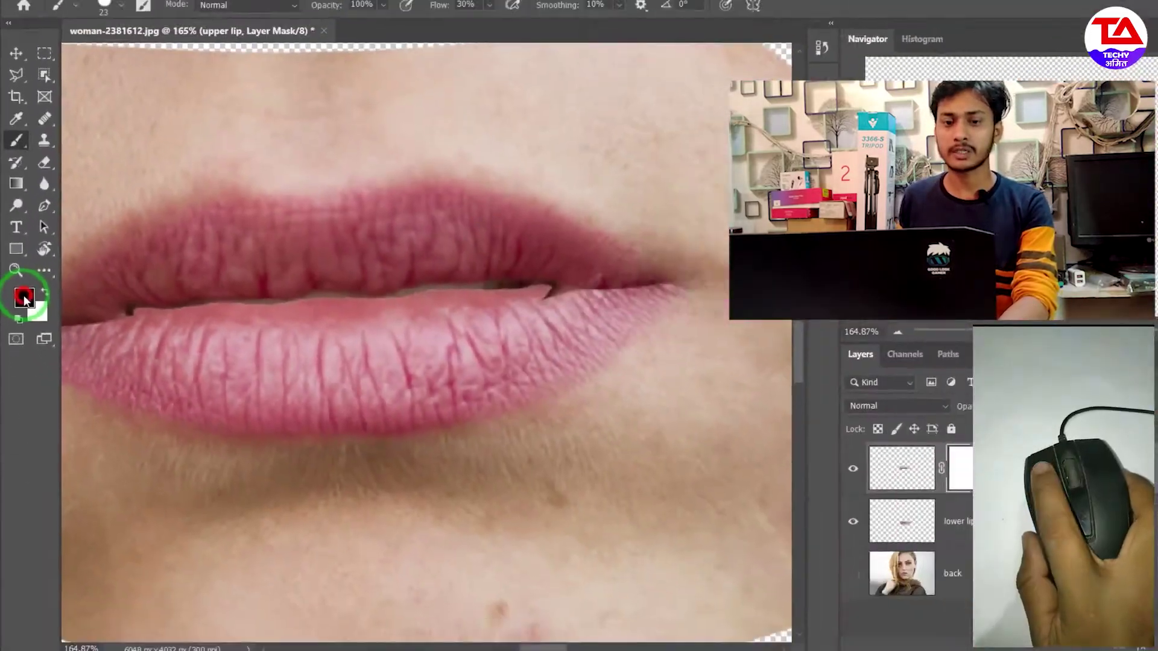
- Set the foreground colour to black (000000) and paint the upper lip's layer mask along the seam to hide the leftover edge
left_click(24, 298)
left_click(456, 351)
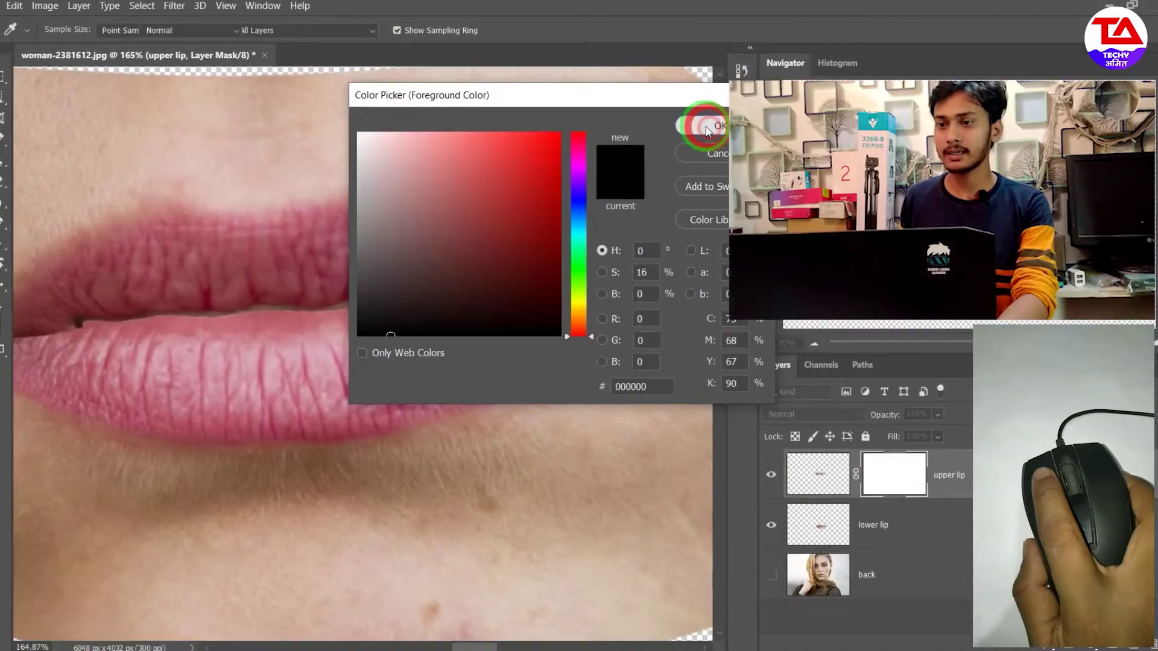
left_click(858, 70)
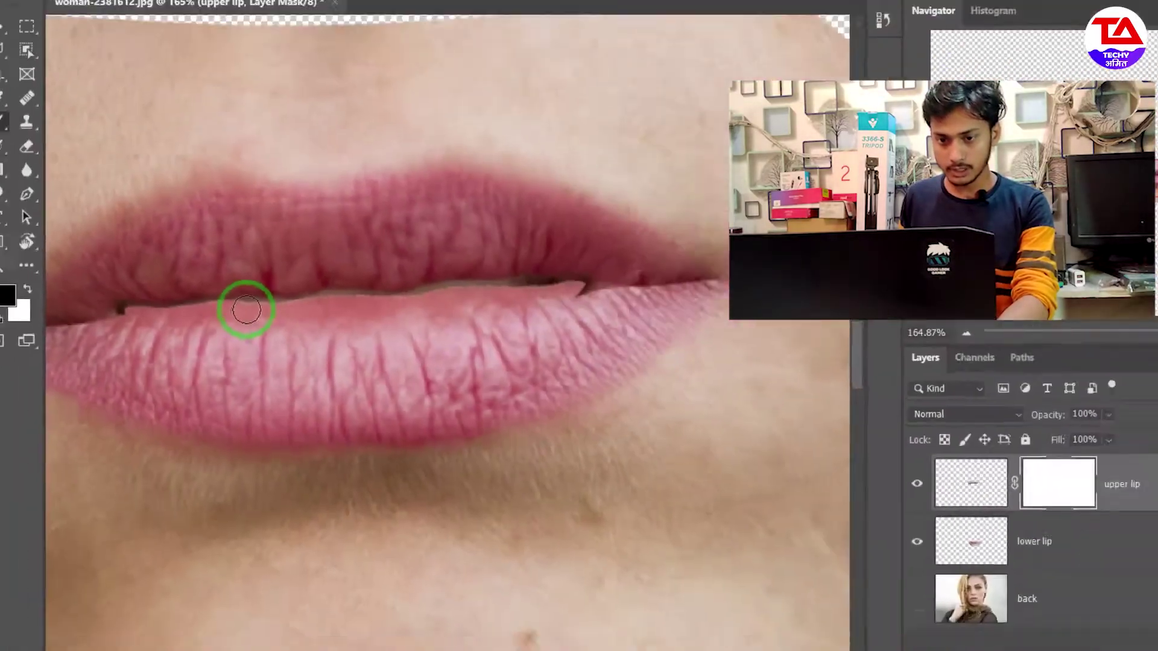
left_click(230, 313)
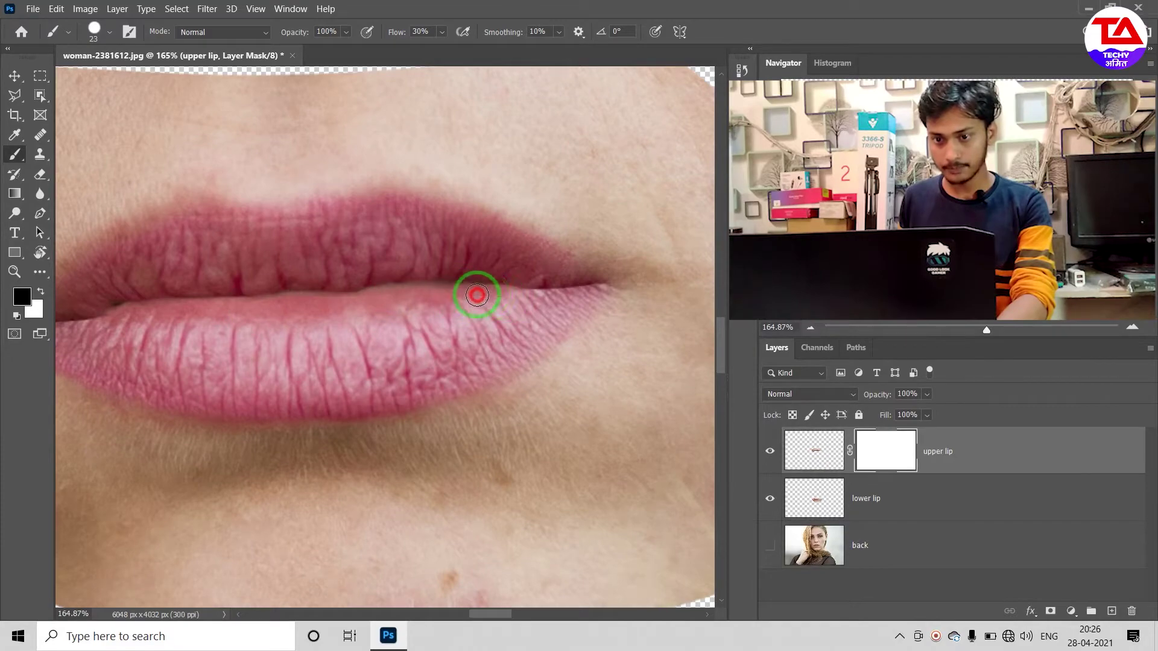
left_click_drag(505, 295, 472, 296)
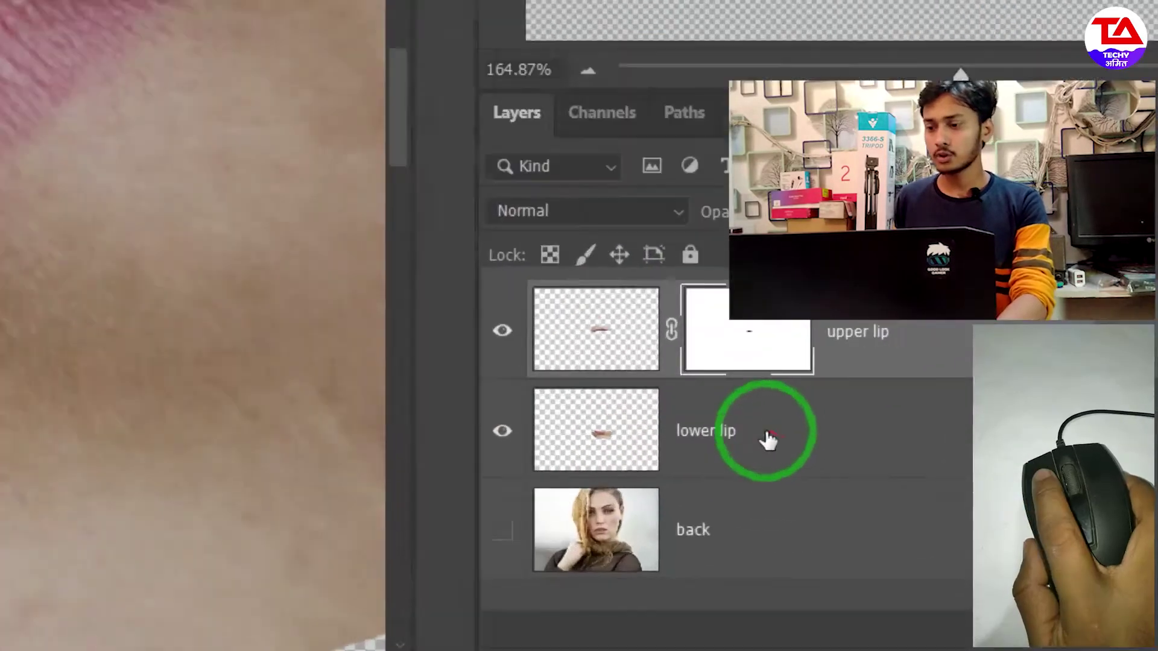
- Add a layer mask to the lower lip layer and brush white over the erased patch at the seam to restore it
left_click(907, 506)
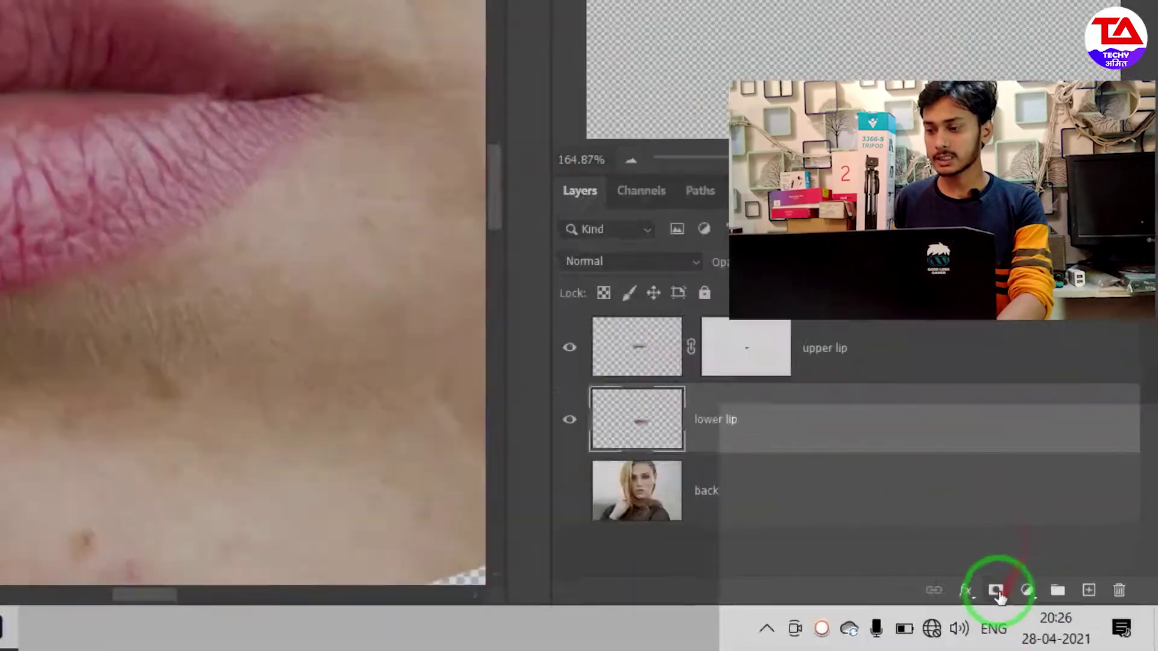
left_click(996, 591)
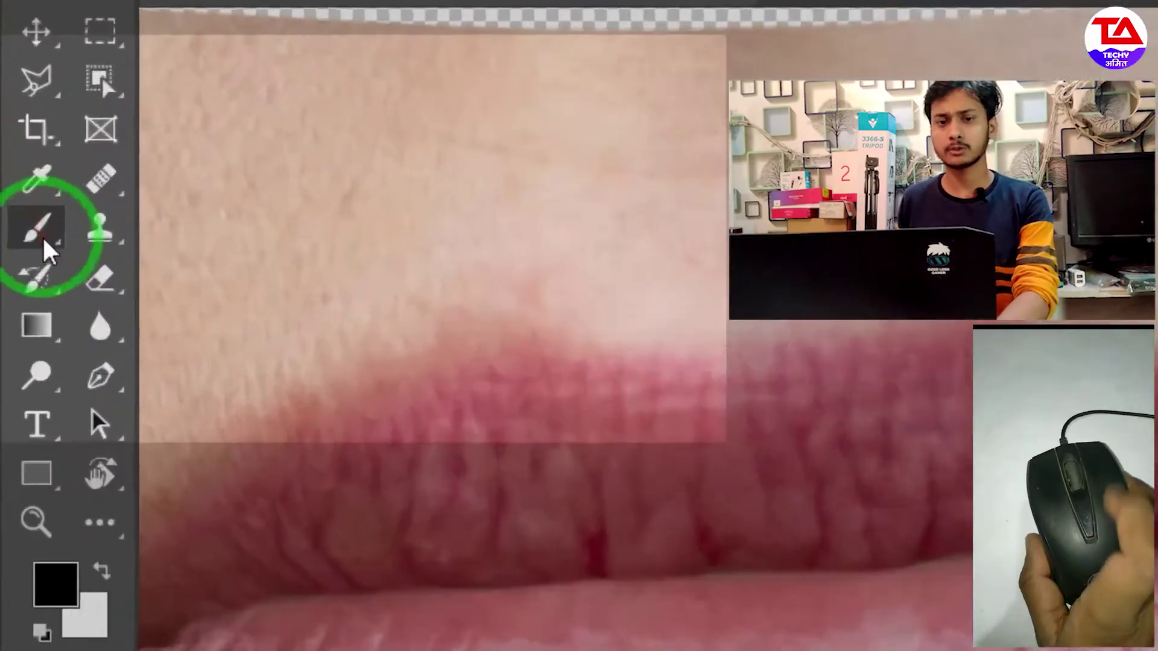
right_click(16, 156)
left_click(70, 155)
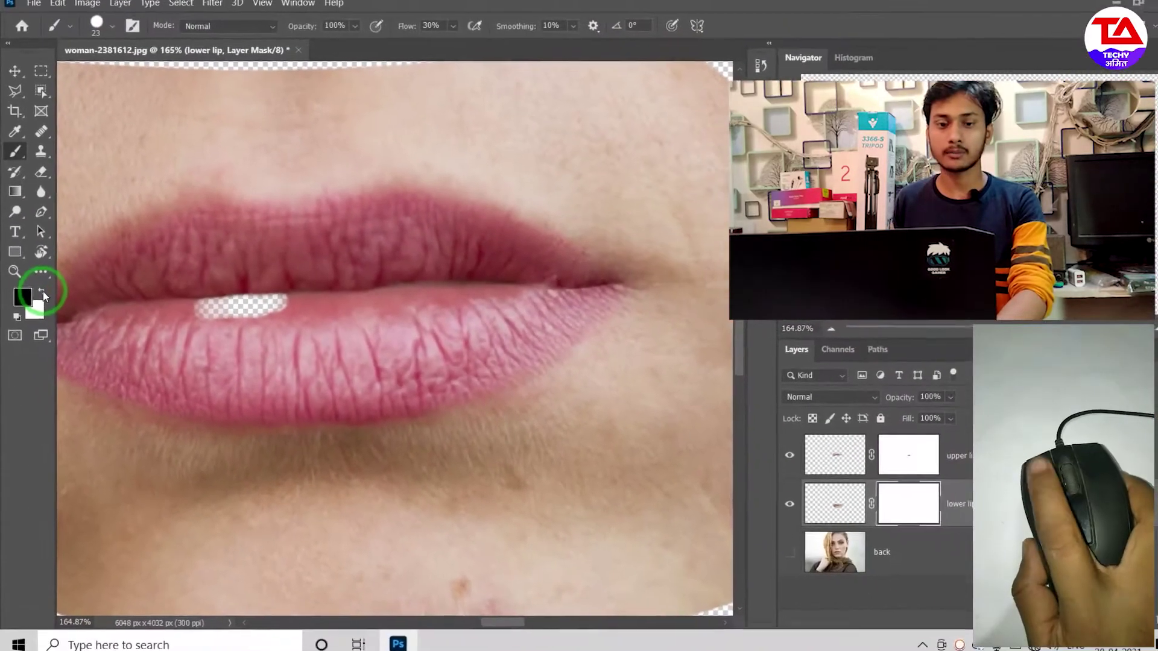
left_click(43, 291)
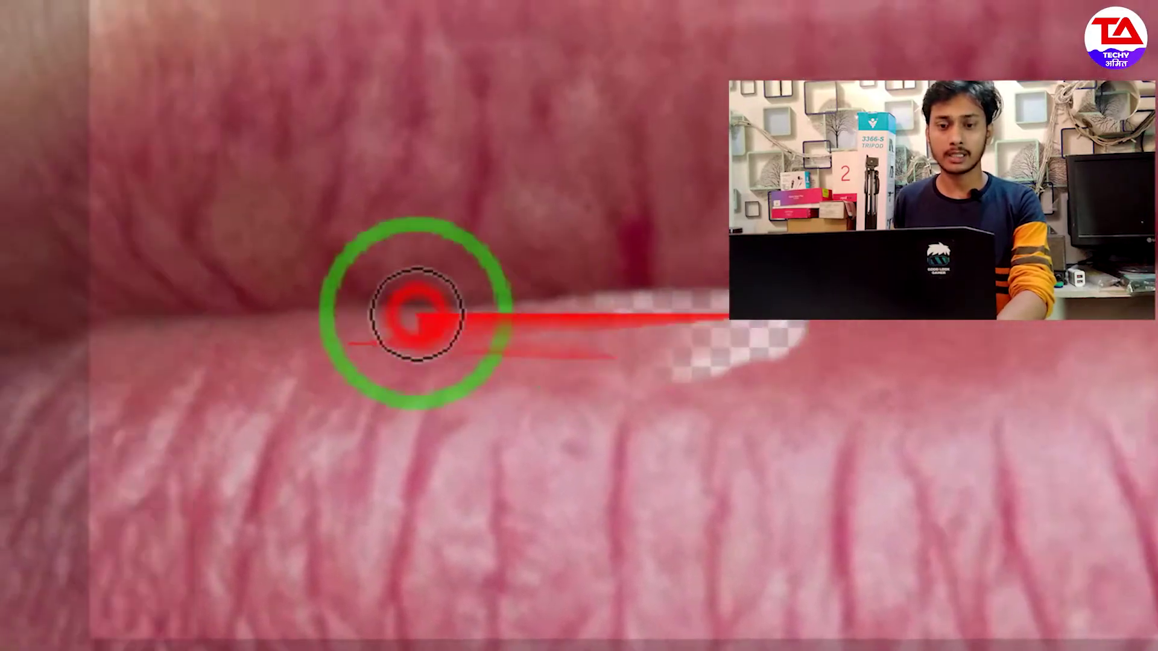
mouse_move(417, 314)
left_mouse_down()
mouse_move(420, 338)
mouse_move(681, 319)
mouse_move(543, 319)
mouse_move(710, 314)
mouse_move(718, 326)
mouse_move(617, 310)
left_mouse_up()
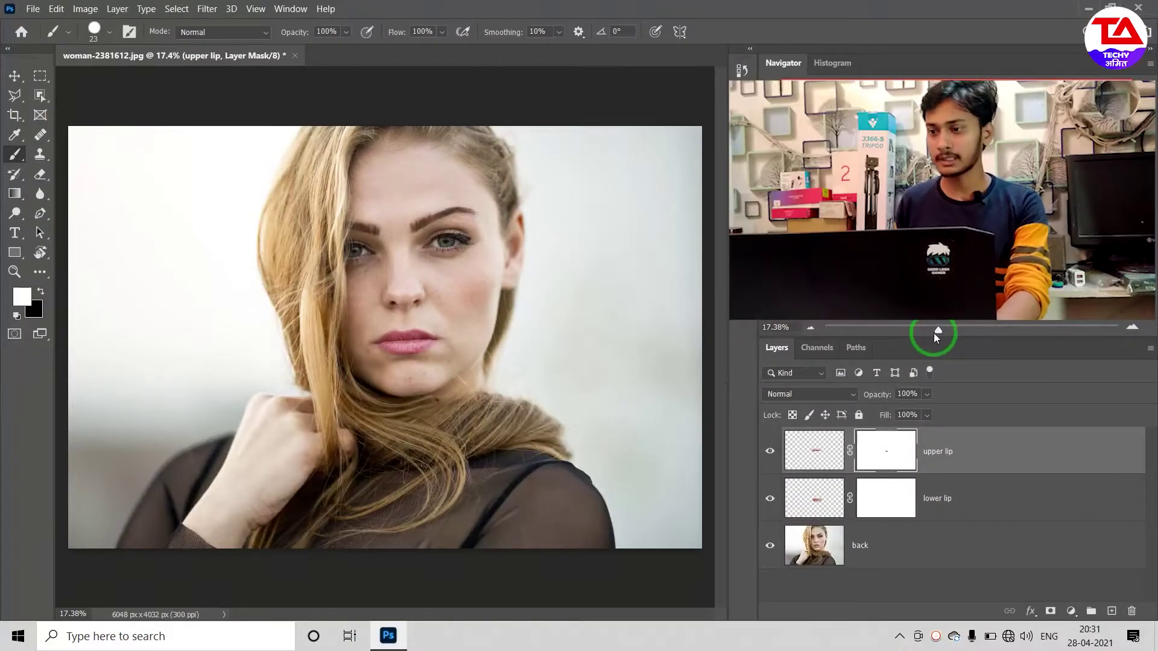
- Select the upper lip's layer mask and set up the Brush tool with black as foreground colour and 36% flow
left_click_drag(935, 333, 971, 331)
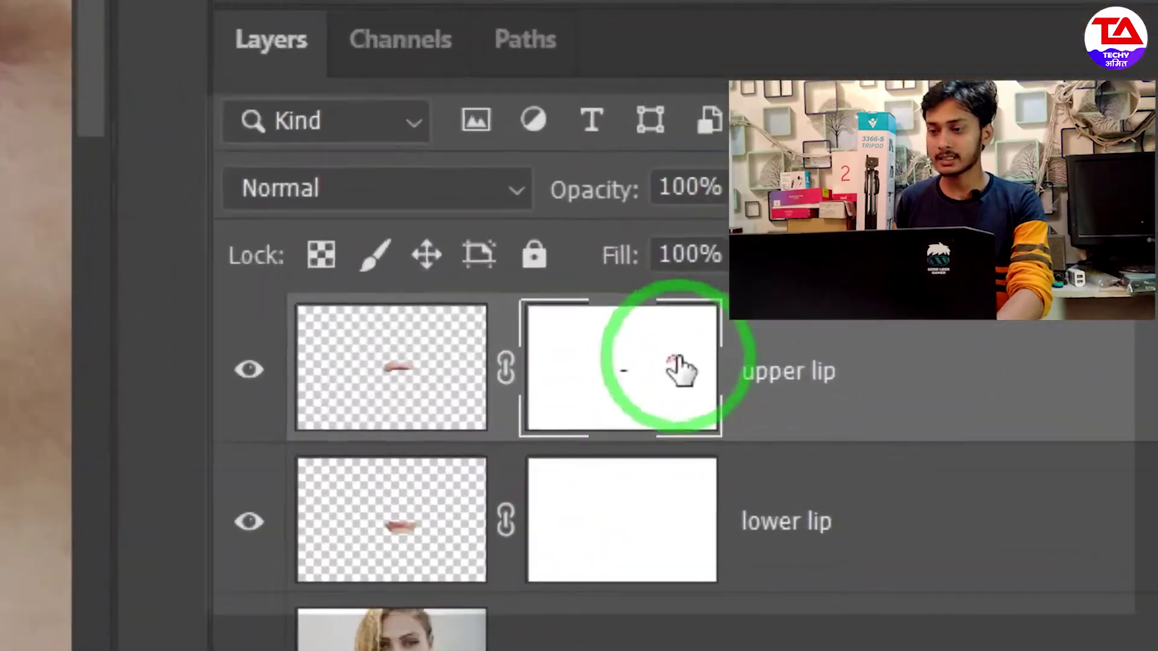
left_click(678, 369)
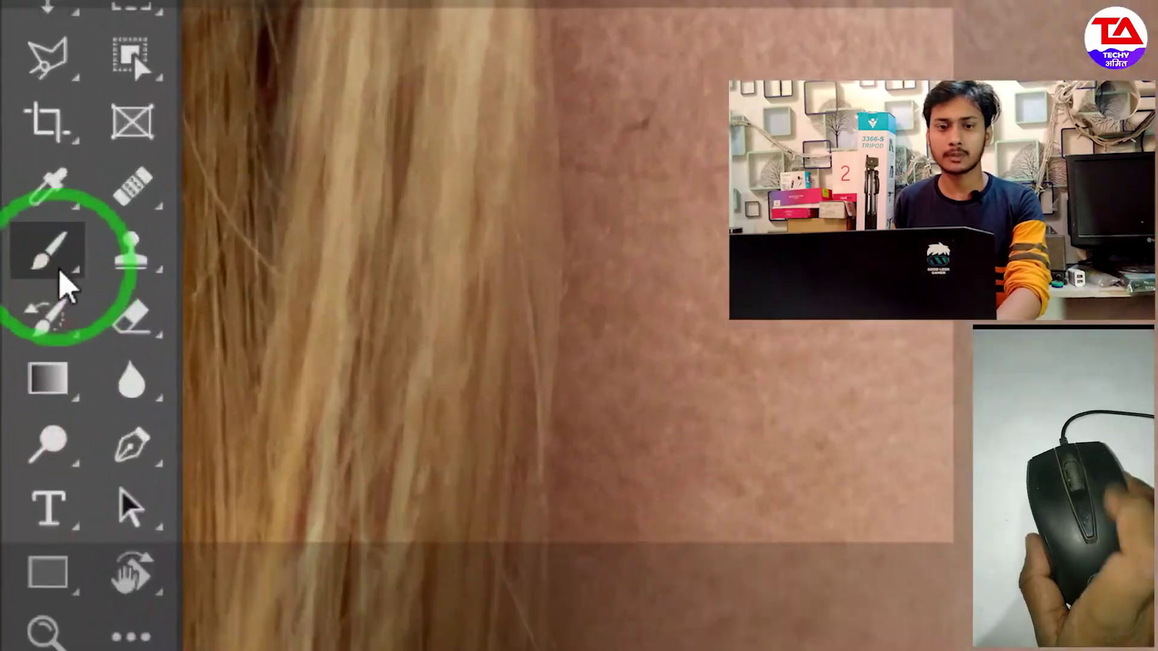
right_click(16, 153)
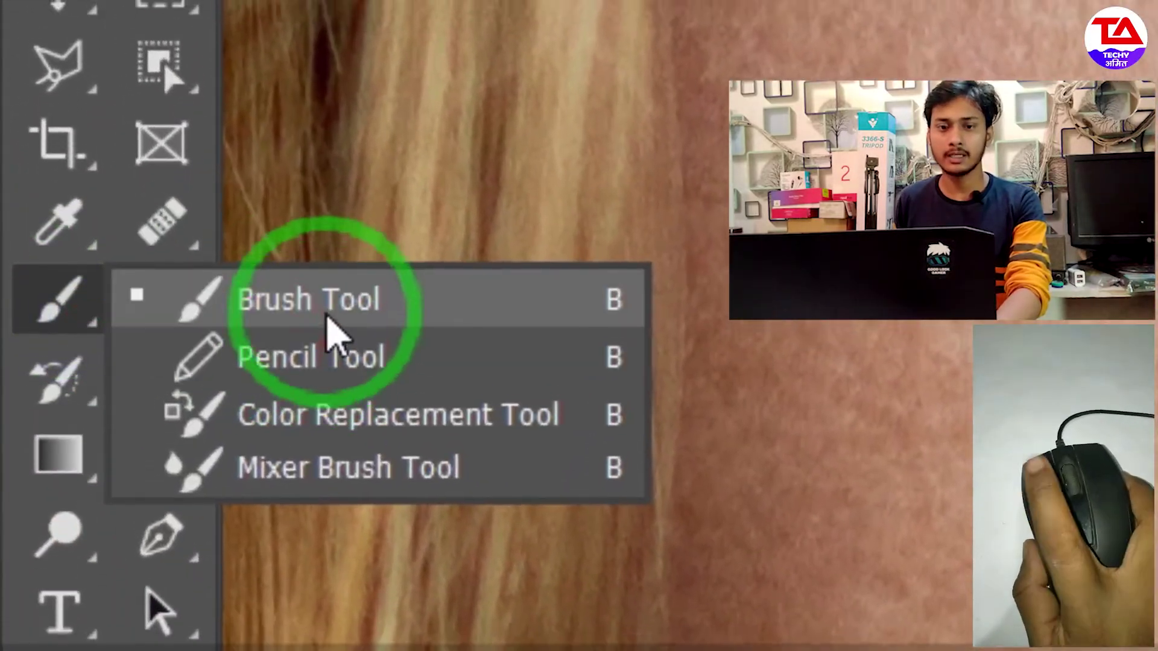
left_click(326, 332)
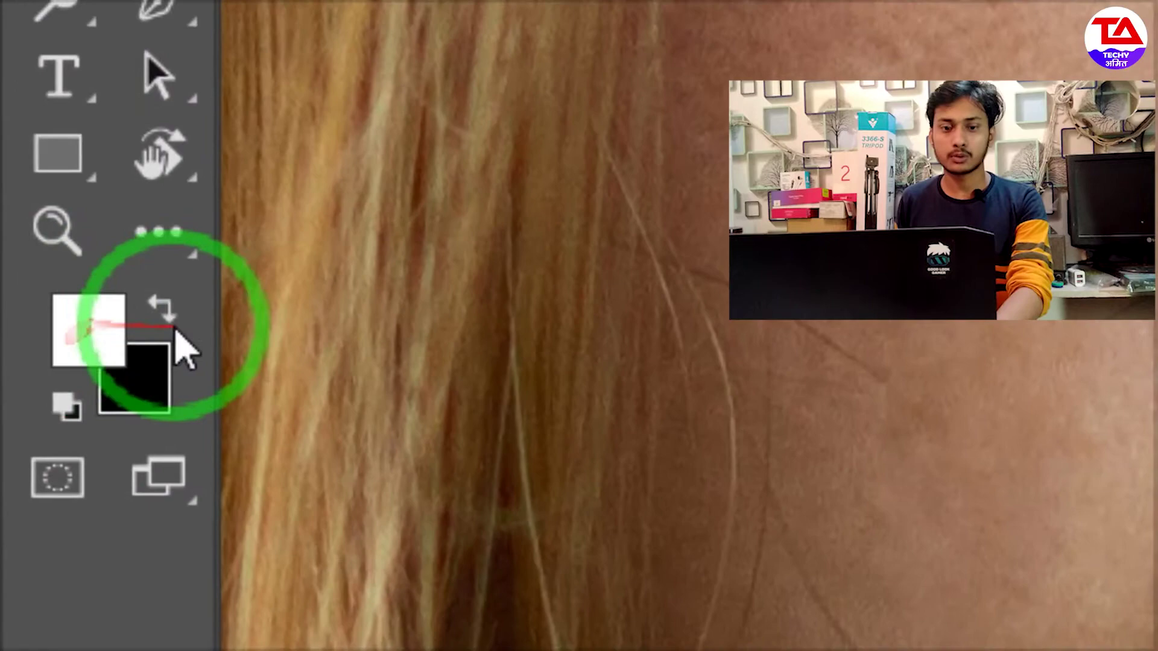
left_click(143, 300)
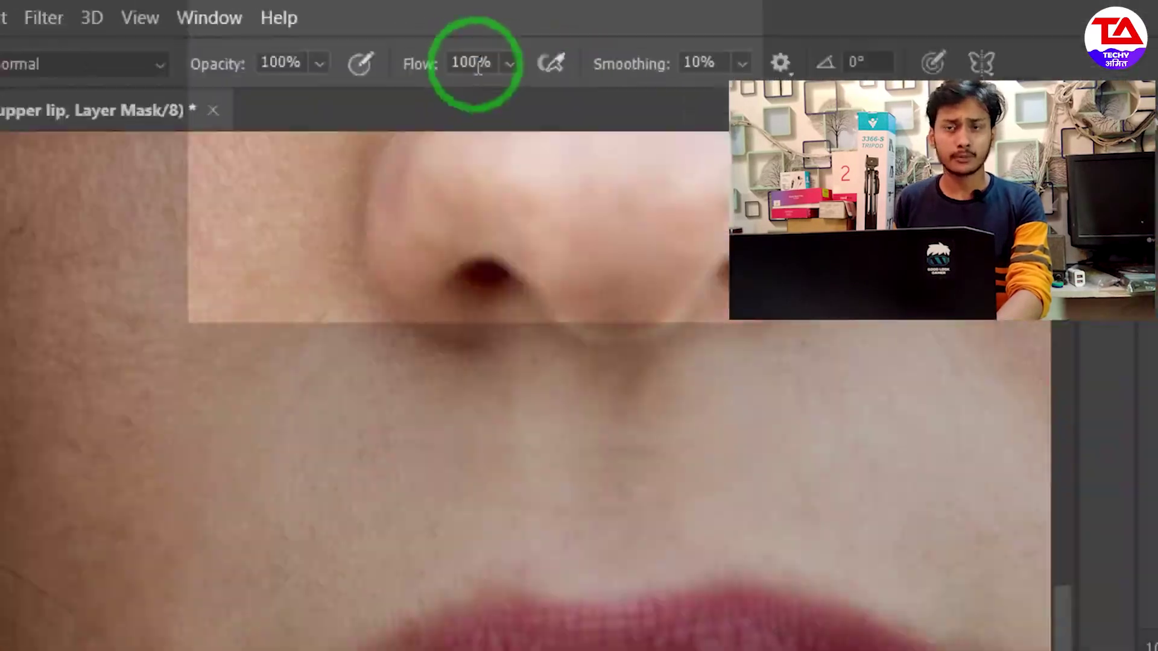
left_click(570, 96)
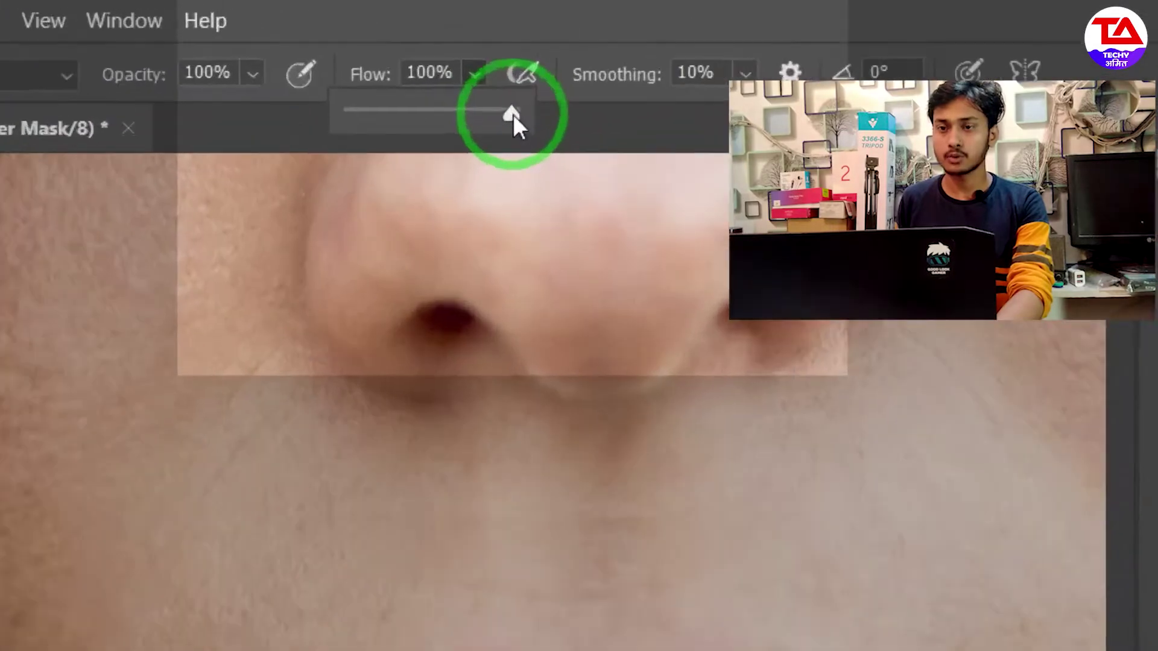
left_click_drag(459, 50, 410, 58)
- Brush black on the upper lip's mask over the skin above and beside the mouth to blend the layer's edges
left_click_drag(583, 236, 593, 238)
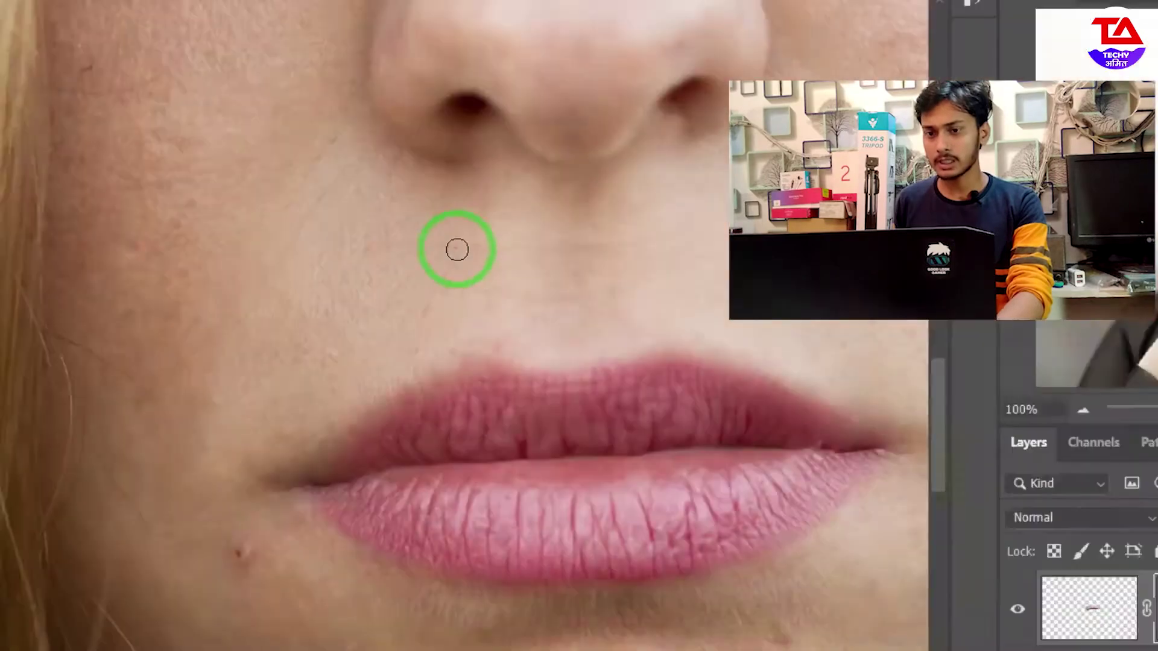
left_click(413, 233)
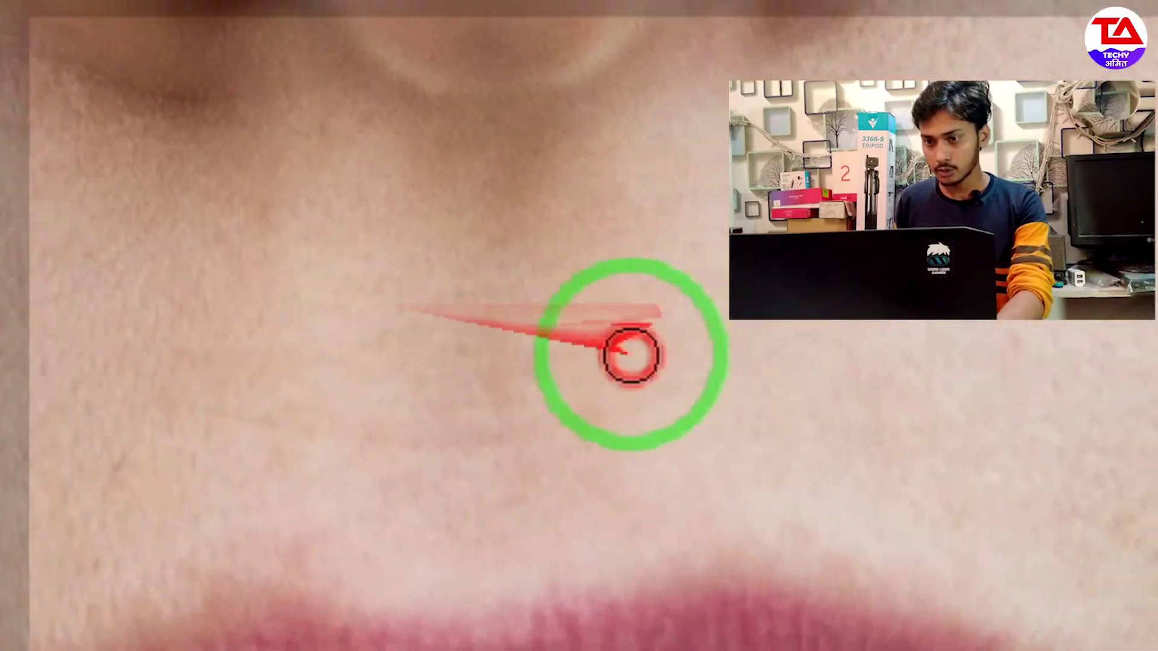
mouse_move(632, 356)
left_mouse_down()
mouse_move(734, 341)
mouse_move(501, 328)
mouse_move(644, 315)
mouse_move(527, 312)
mouse_move(491, 404)
mouse_move(538, 337)
mouse_move(688, 299)
left_mouse_up()
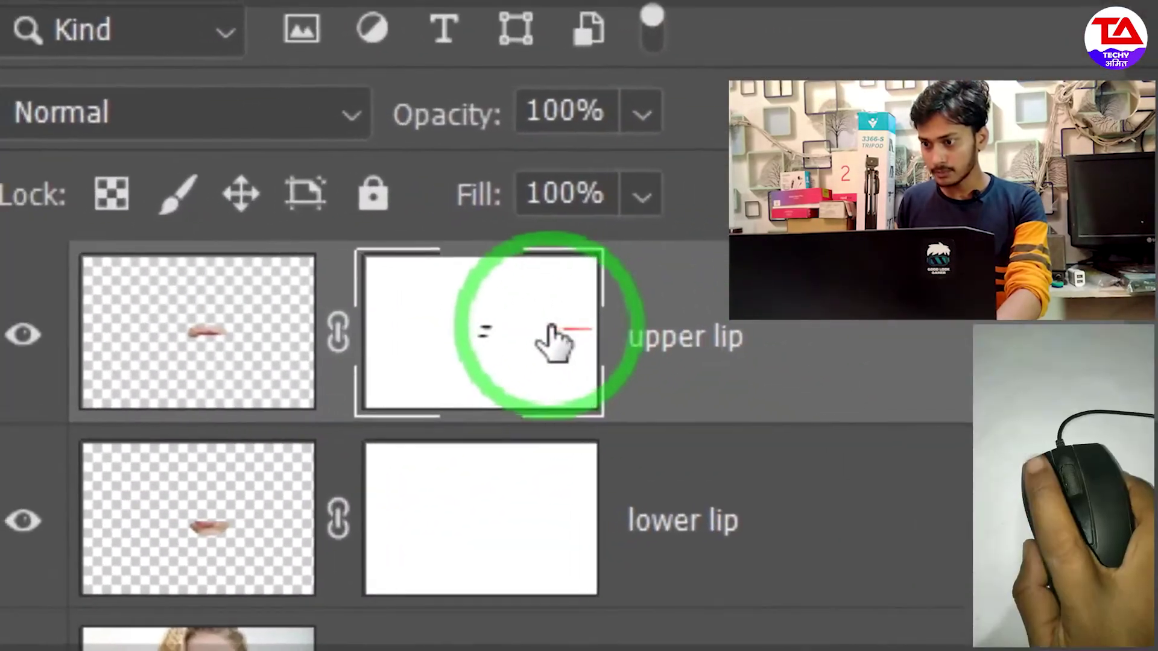
left_click(903, 449)
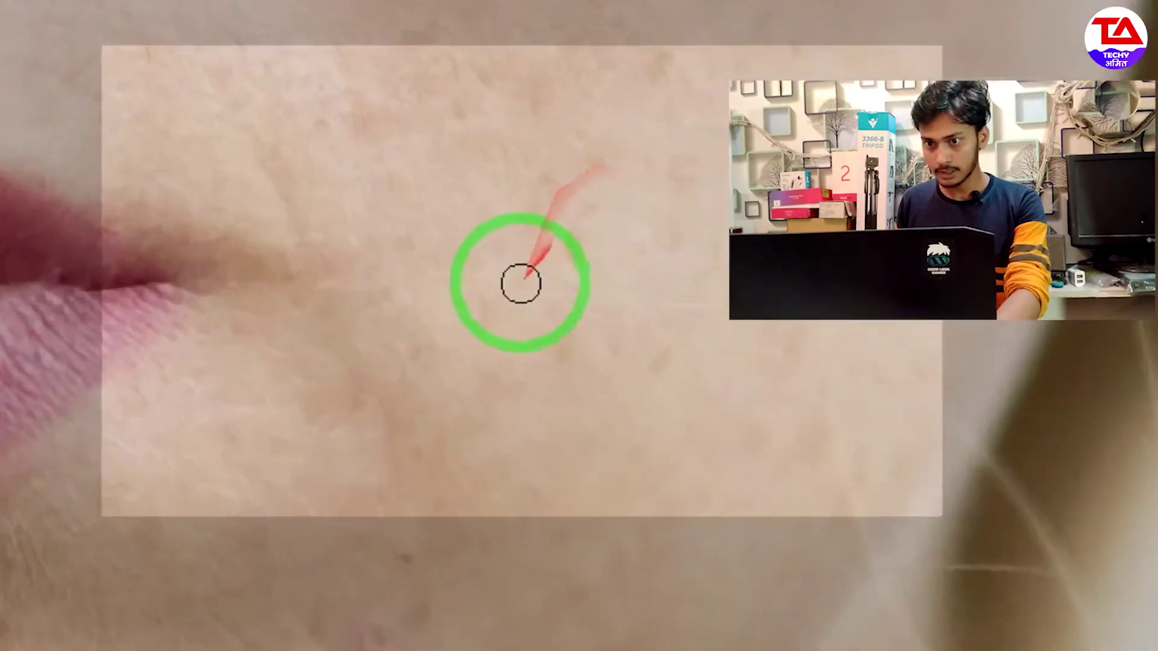
left_click(441, 151)
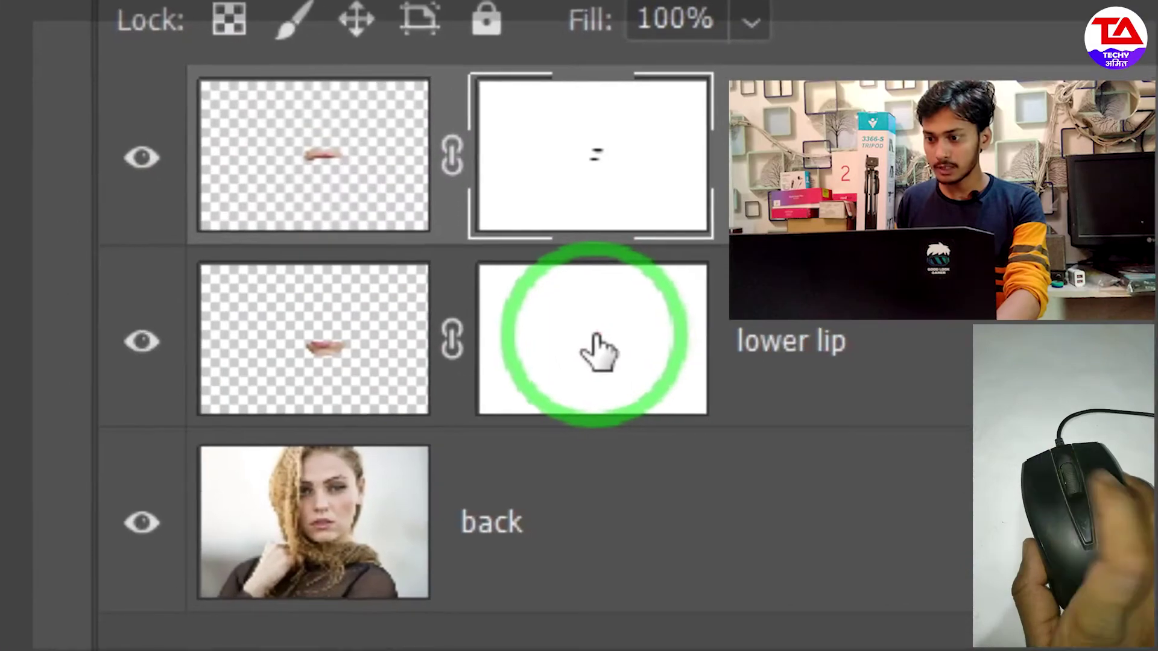
- Select the lower lip's layer mask and brush black over the skin beside the mouth to soften that layer's edge
left_click(597, 350)
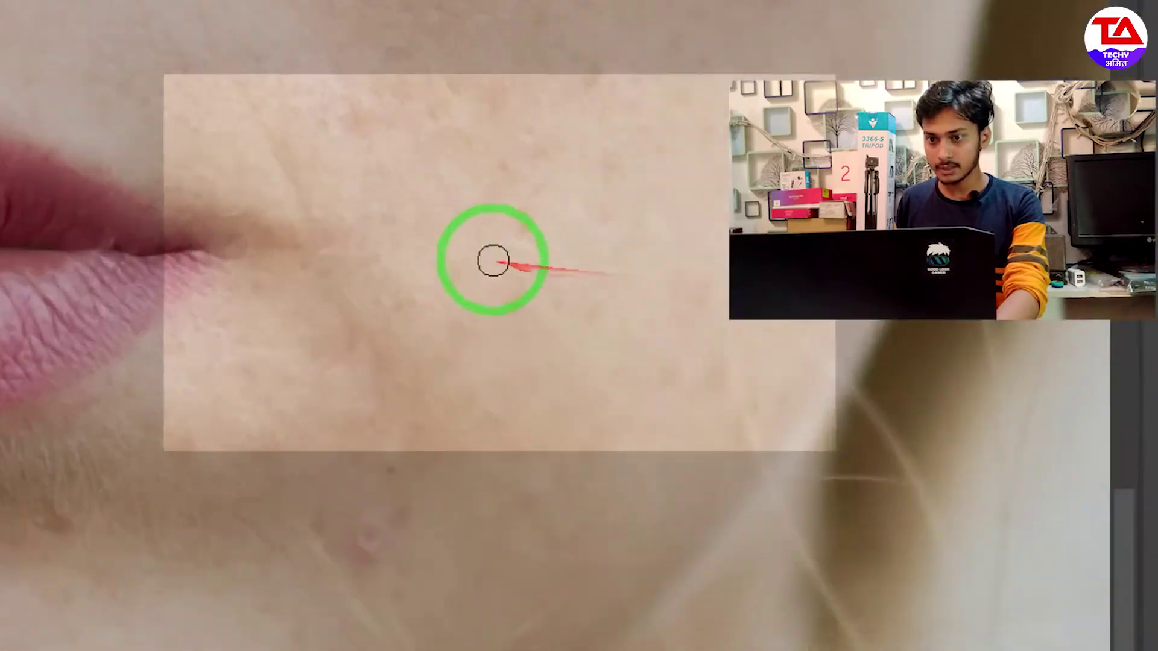
left_click(517, 212)
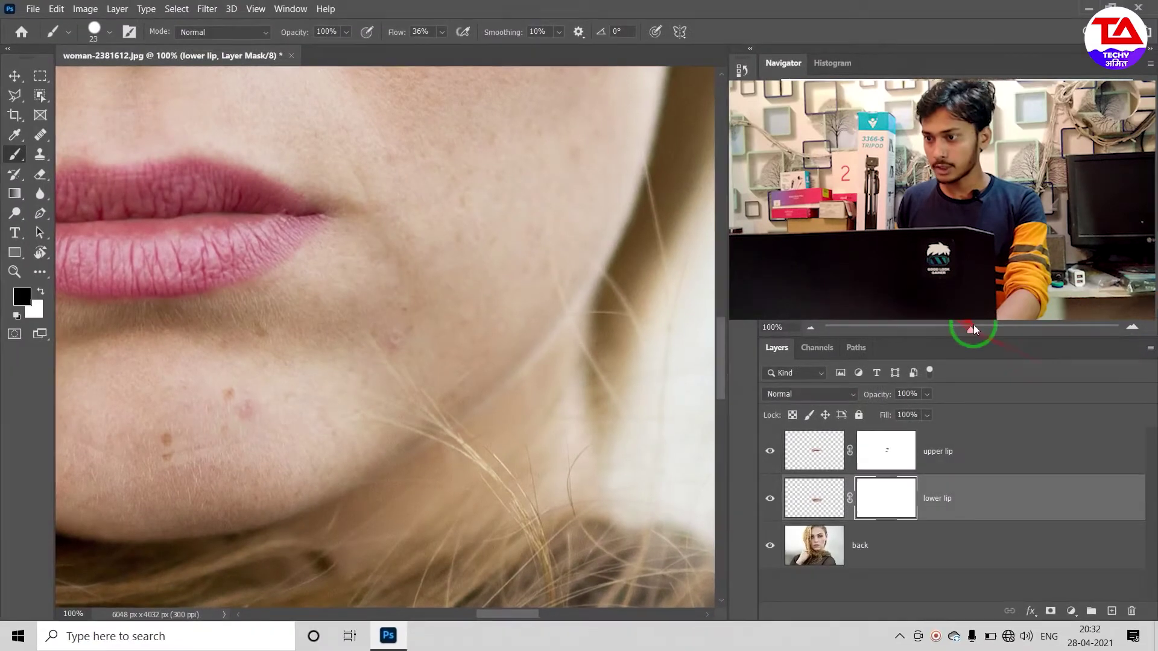
left_click_drag(973, 329, 940, 334)
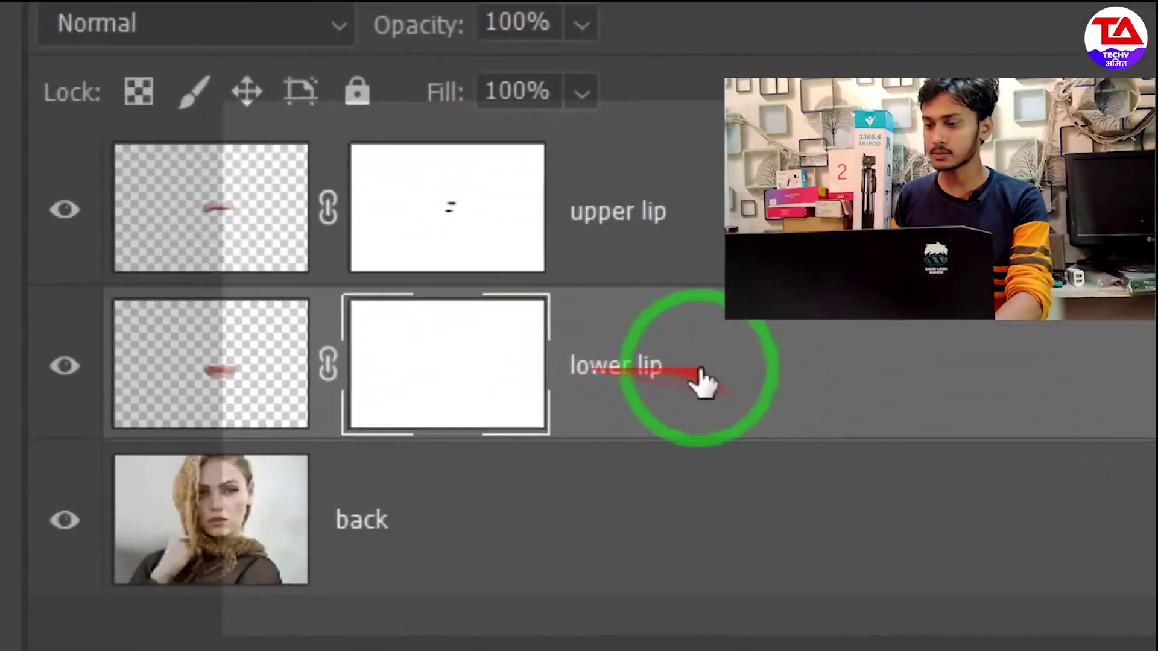
- Select the upper lip and lower lip layers together and put them in a group
left_click(960, 503)
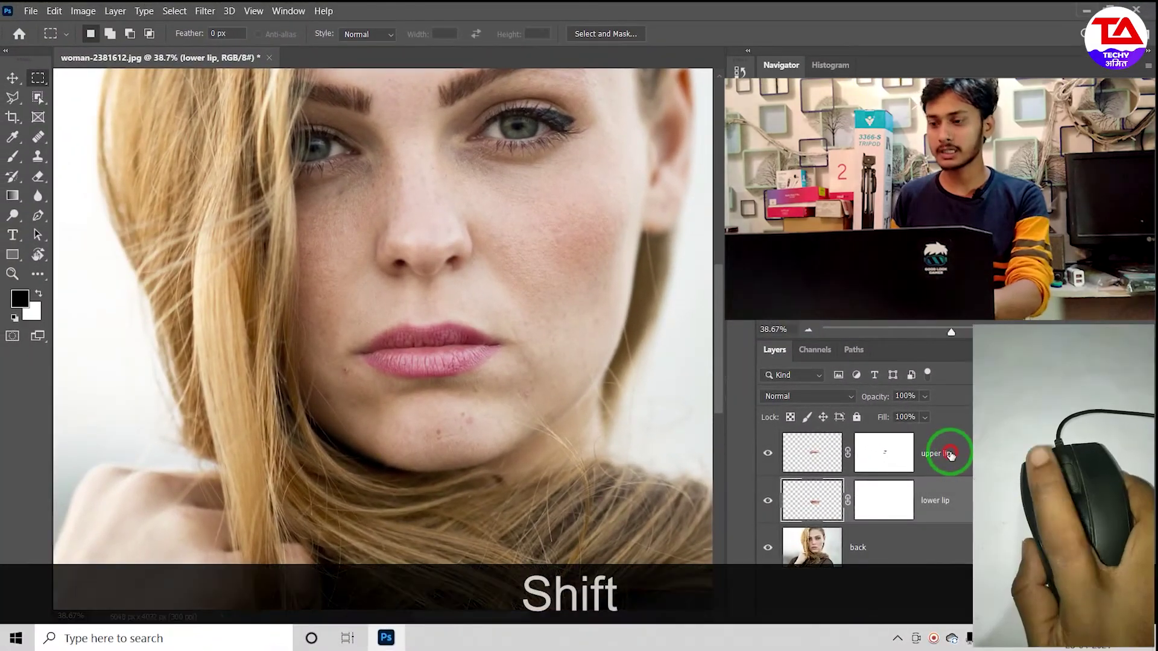
left_click(950, 455, "shift")
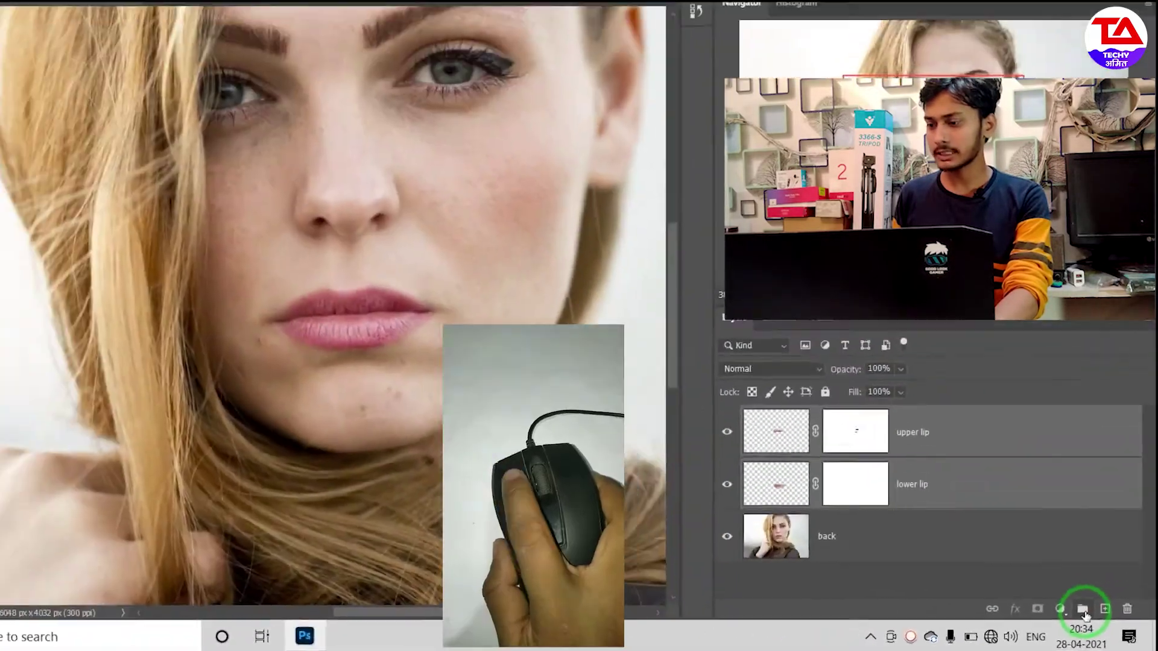
left_click(1089, 612)
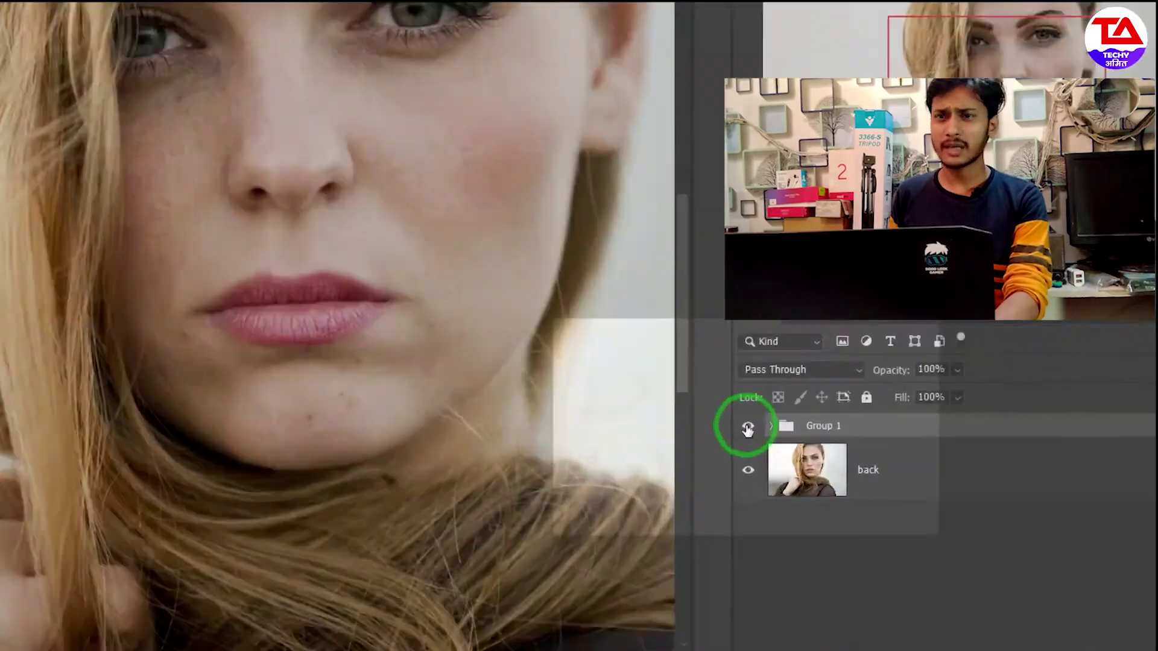
- Toggle the lip group's visibility to compare the closed mouth with the original portrait
left_click(747, 428)
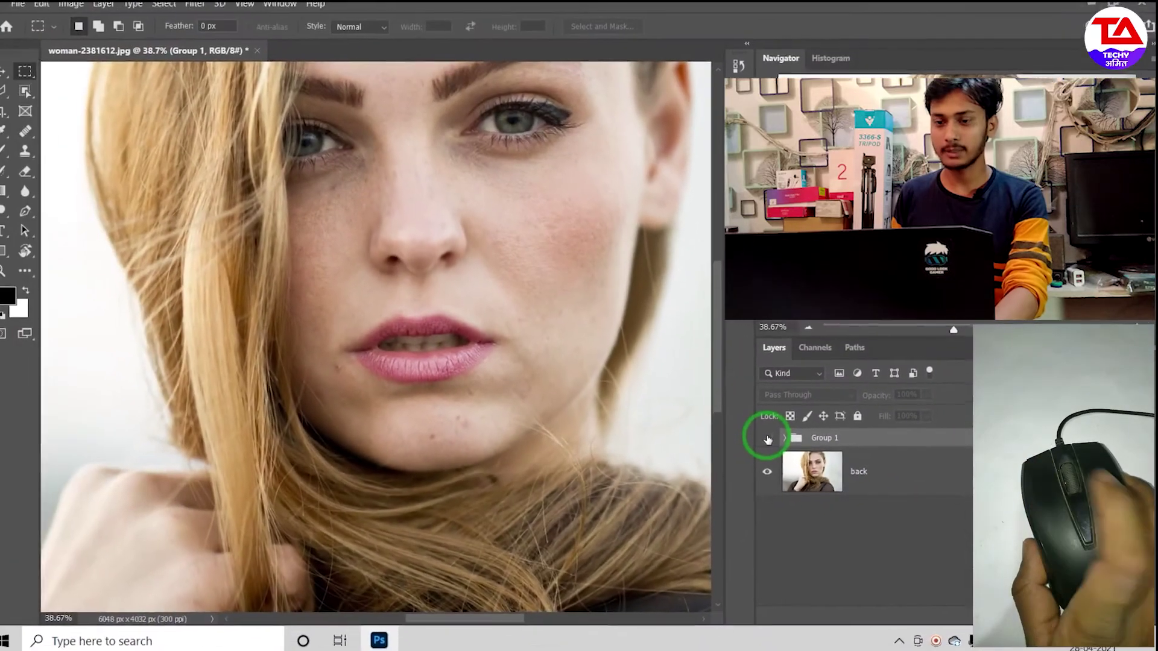
left_click(768, 439)
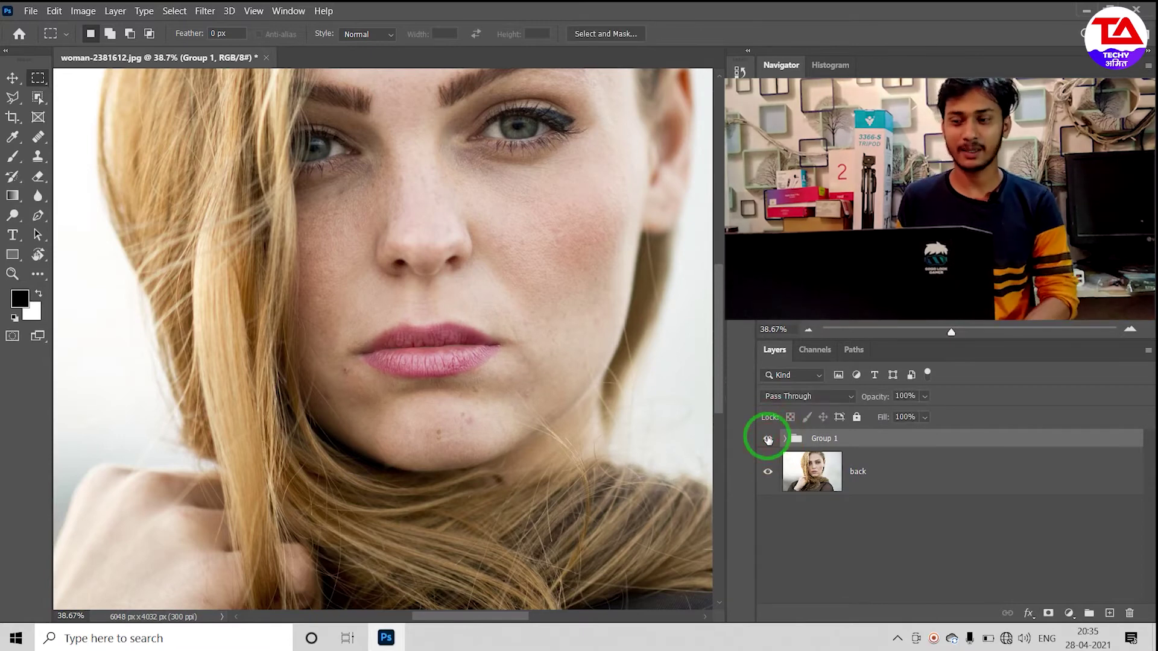
left_click(767, 439)
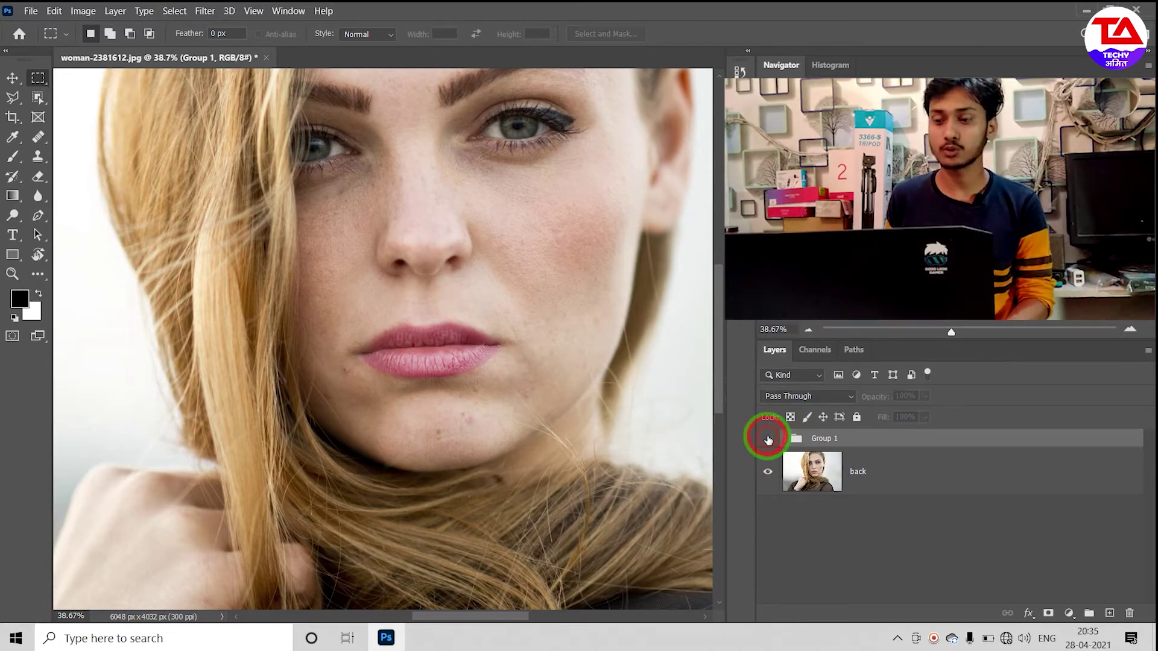